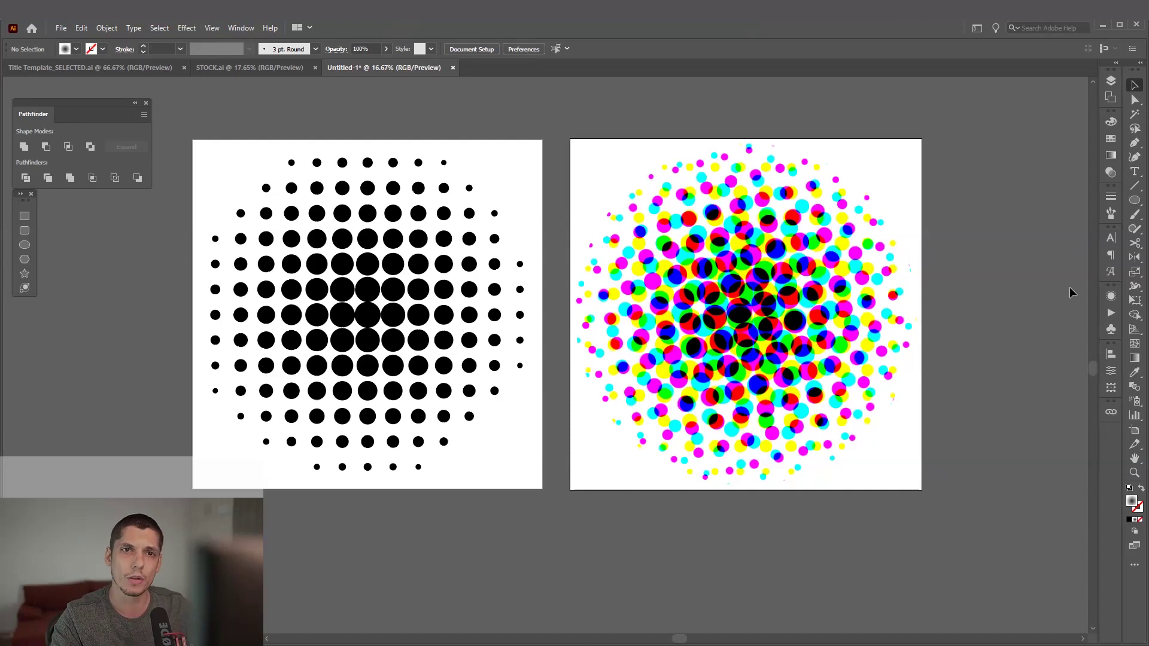
# Open the Artboards panel listing Artboard 1 and Artboard 3
pyautogui.click(1111, 97)
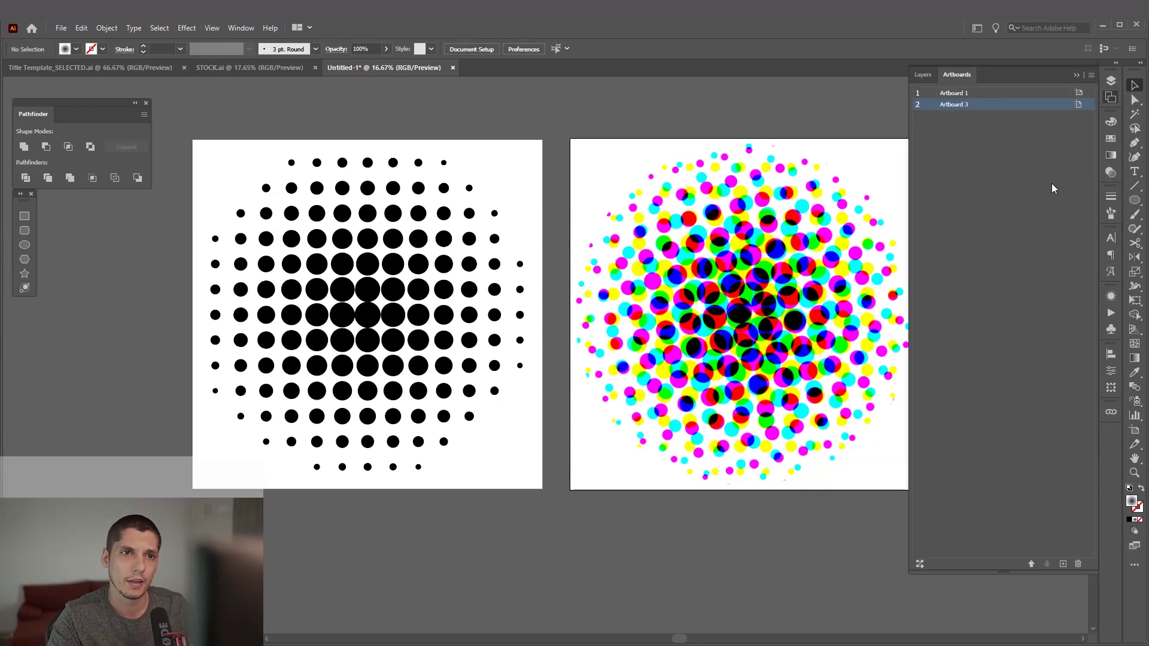
# Add a new square artboard and pan to show all three artboards
pyautogui.click(1063, 564)
pyautogui.scroll(-1, 627, 437)
pyautogui.press('space')
pyautogui.moveTo(627, 437); pyautogui.dragTo(732, 368)
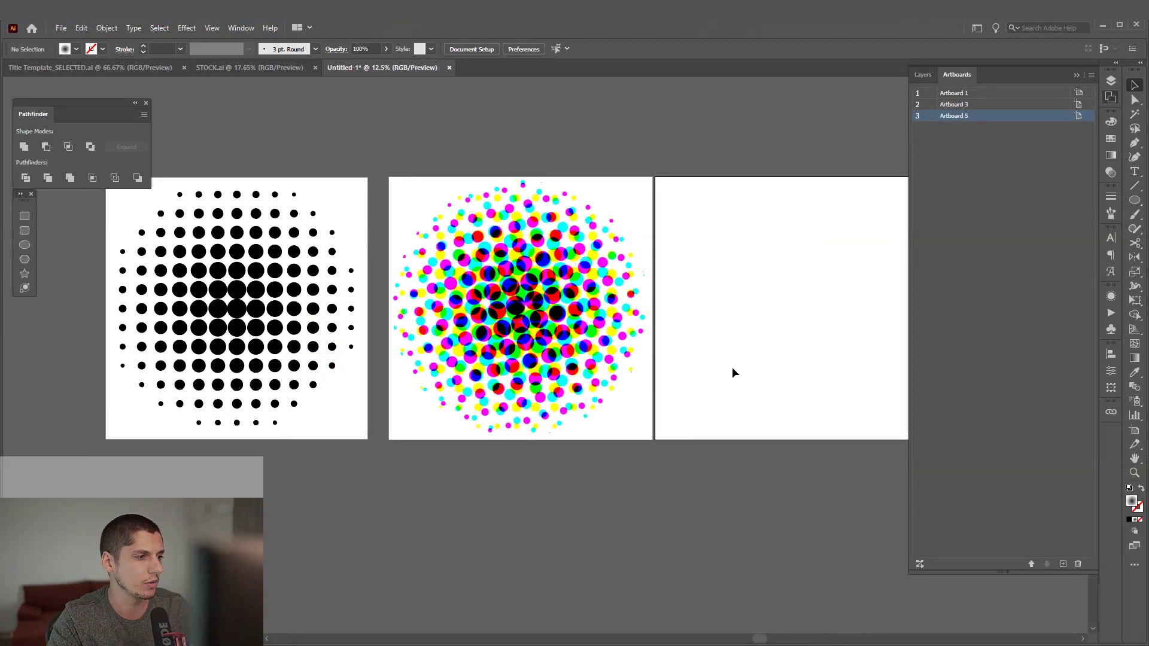
pyautogui.click(1076, 73)
pyautogui.press('space')
pyautogui.moveTo(748, 320); pyautogui.dragTo(834, 277)
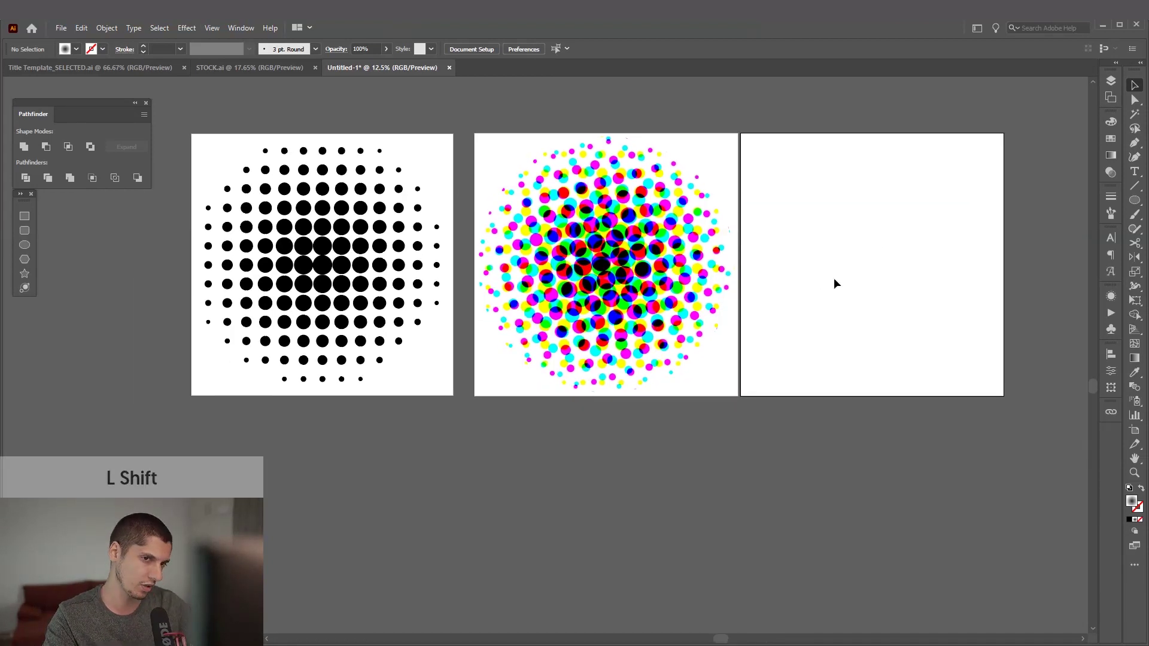
# Move the new Artboard 5 below Artboard 1 and check its 2488 px width
pyautogui.hotkey('shift', 'o')
pyautogui.press('space')
pyautogui.moveTo(834, 278); pyautogui.dragTo(932, 232)
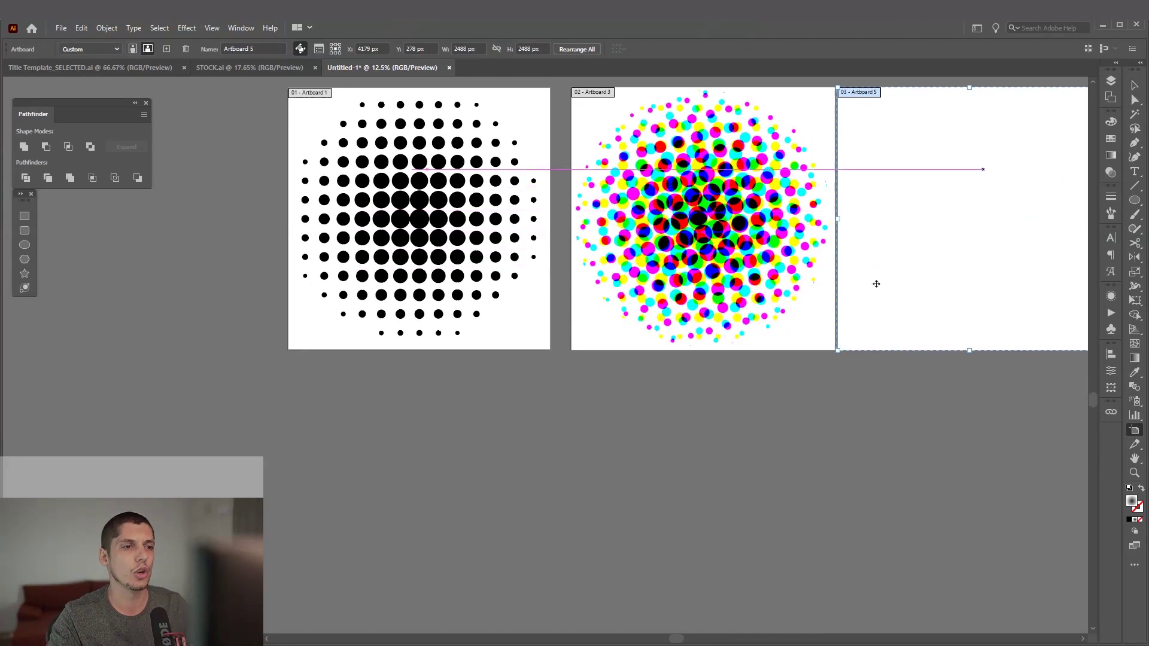
pyautogui.moveTo(877, 284); pyautogui.dragTo(434, 455)
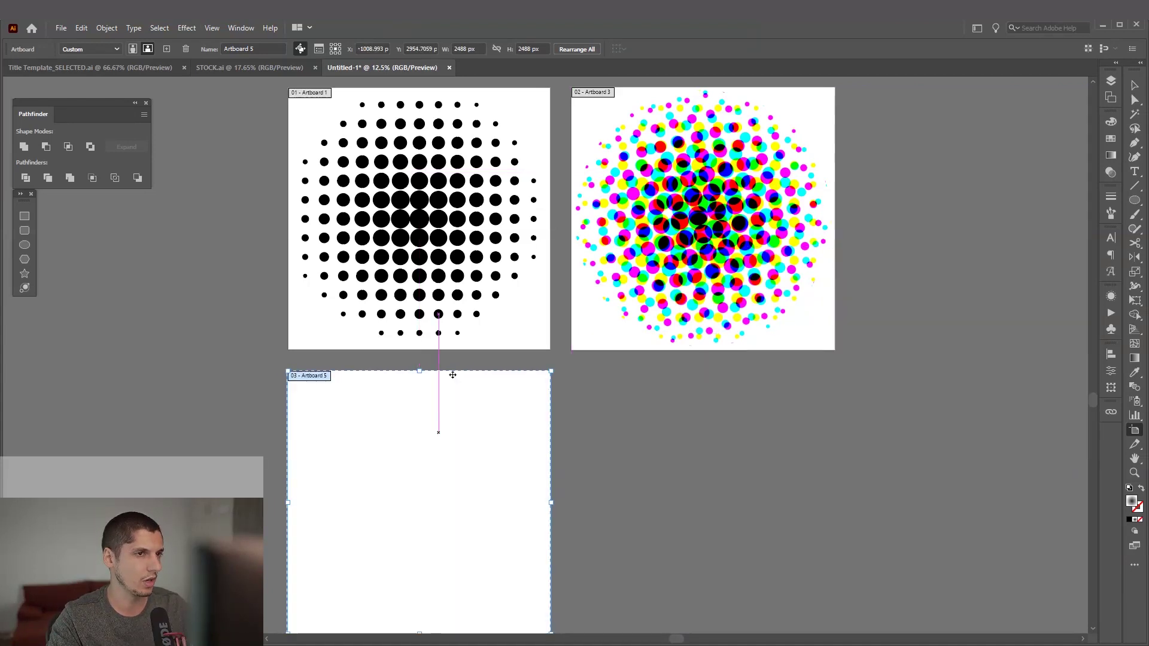
pyautogui.click(477, 50)
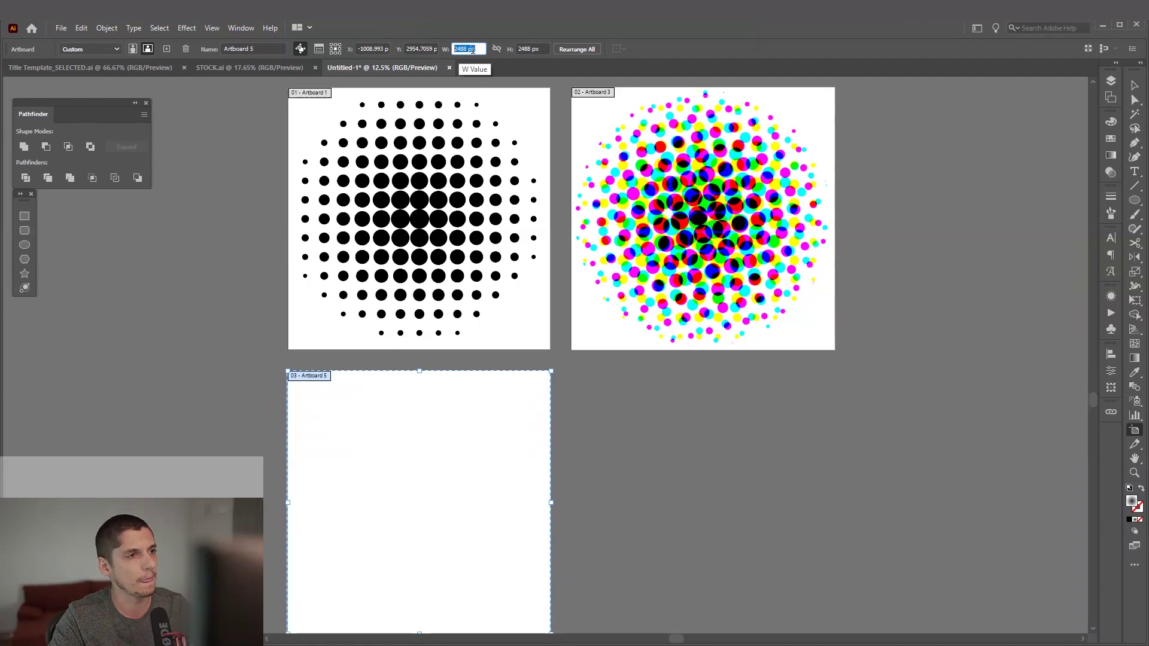
# Return to the Selection tool and center blank Artboard 5 in view
pyautogui.write('v')
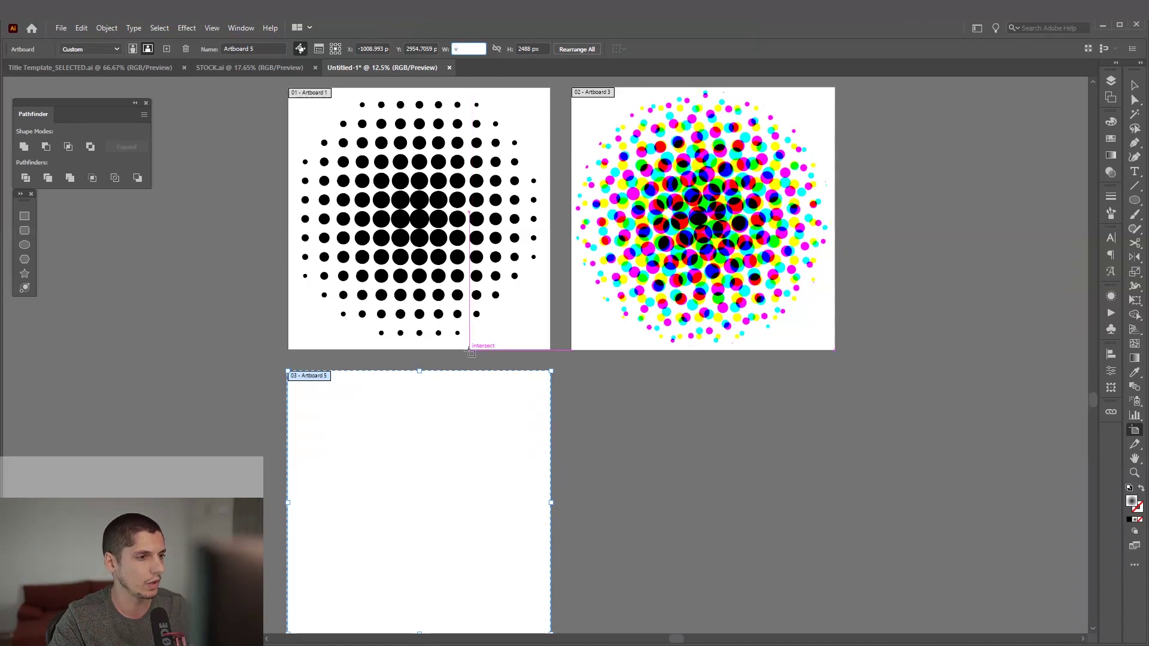
pyautogui.click(1136, 86)
pyautogui.moveTo(654, 387); pyautogui.dragTo(768, 261)
pyautogui.scroll(1, 536, 334)
pyautogui.moveTo(644, 352); pyautogui.dragTo(696, 330)
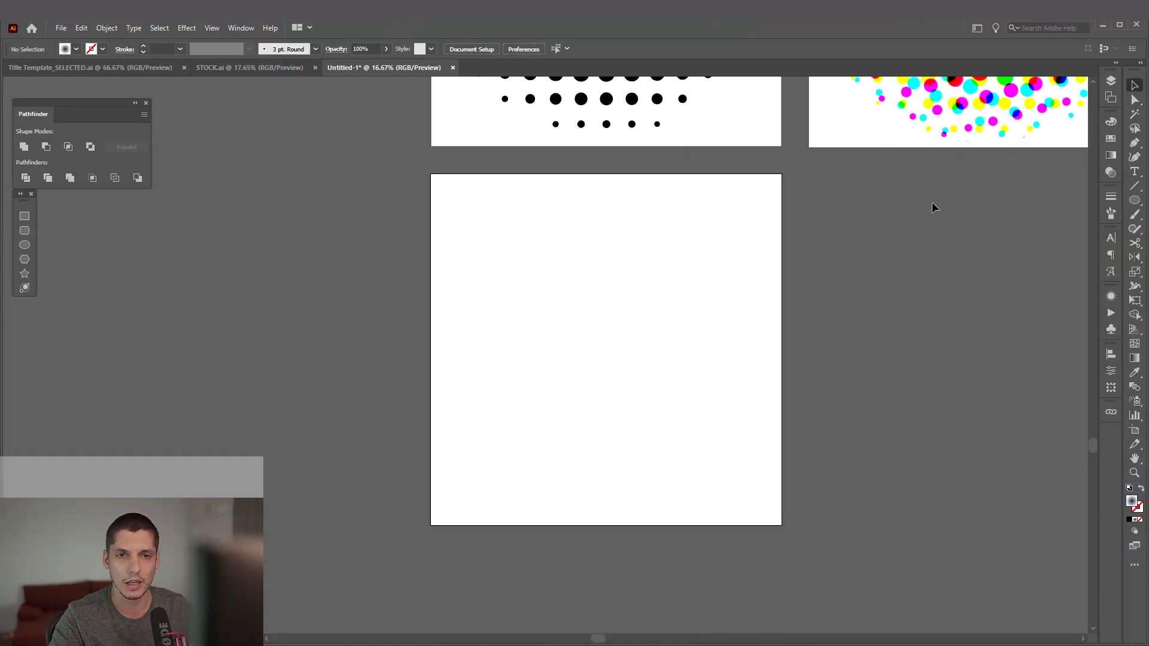
# Give the fill a plain dark grey swatch and draw a centred circle about 2278 px wide
pyautogui.click(1111, 139)
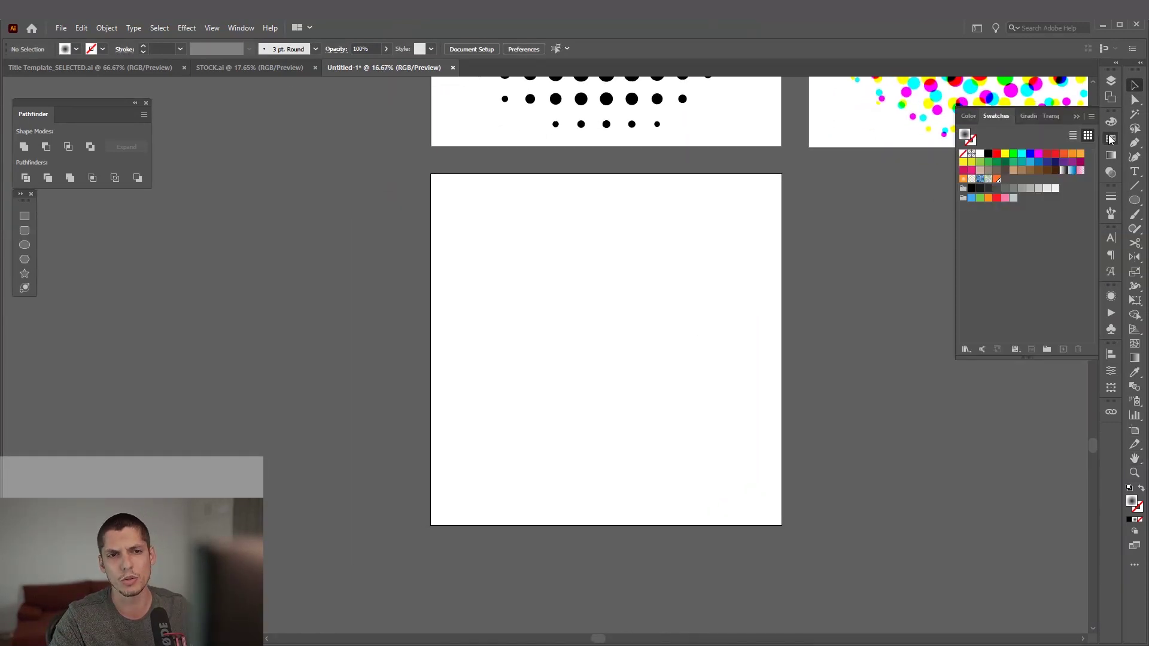
pyautogui.click(998, 192)
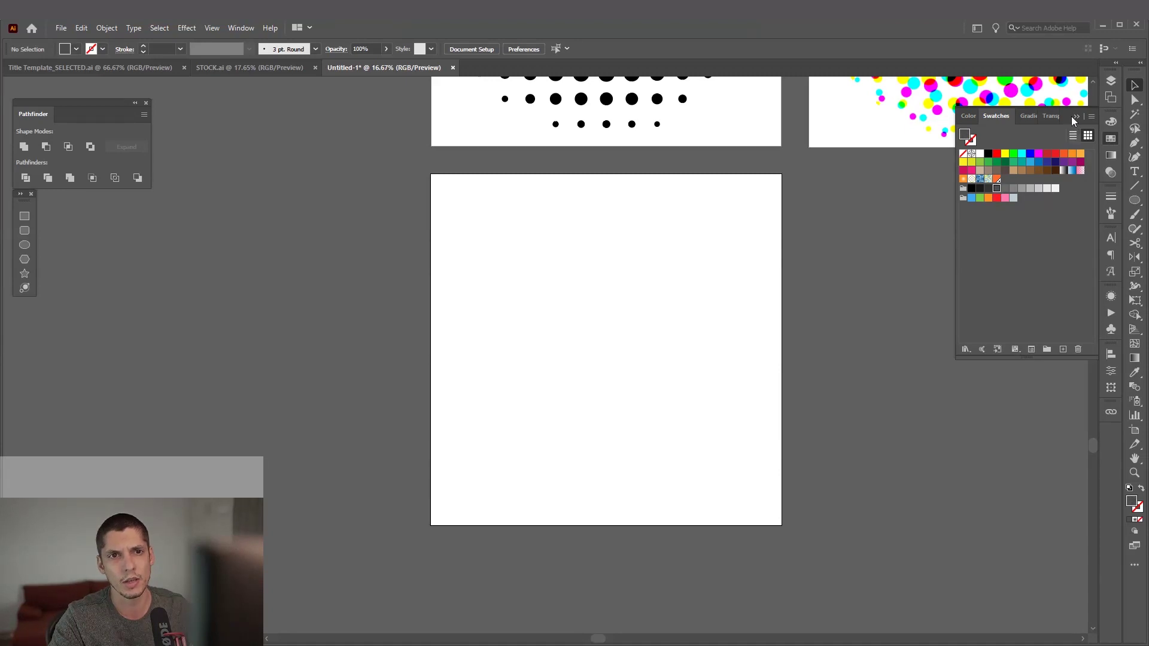
pyautogui.click(1135, 200)
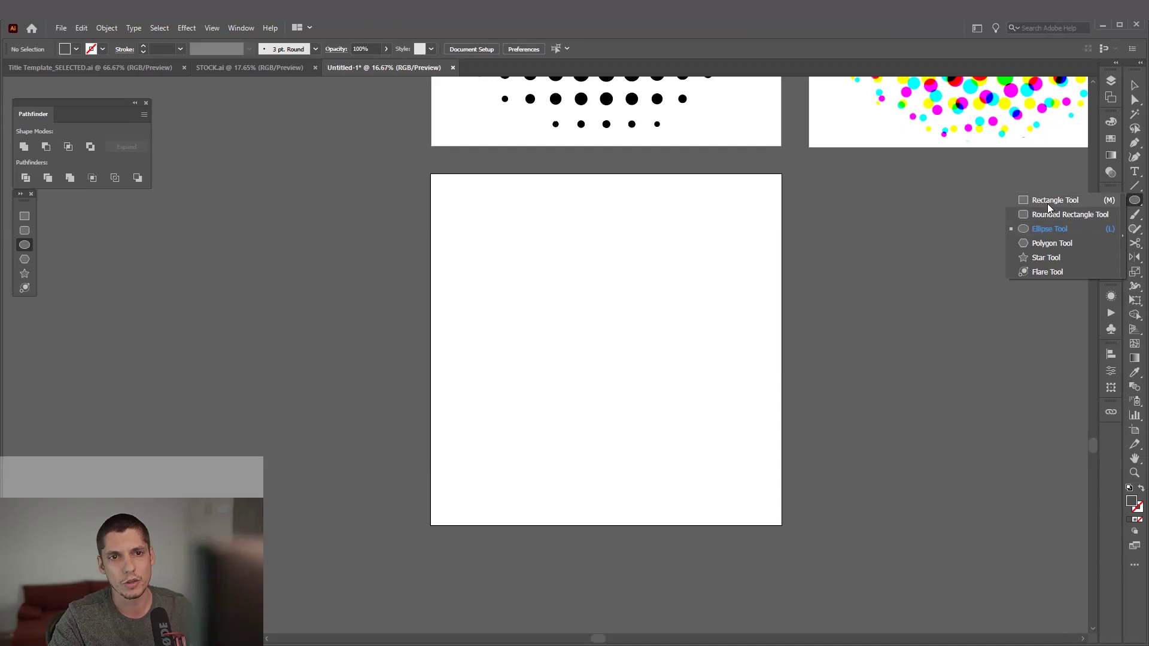
pyautogui.click(1061, 232)
pyautogui.scroll(1, 656, 359)
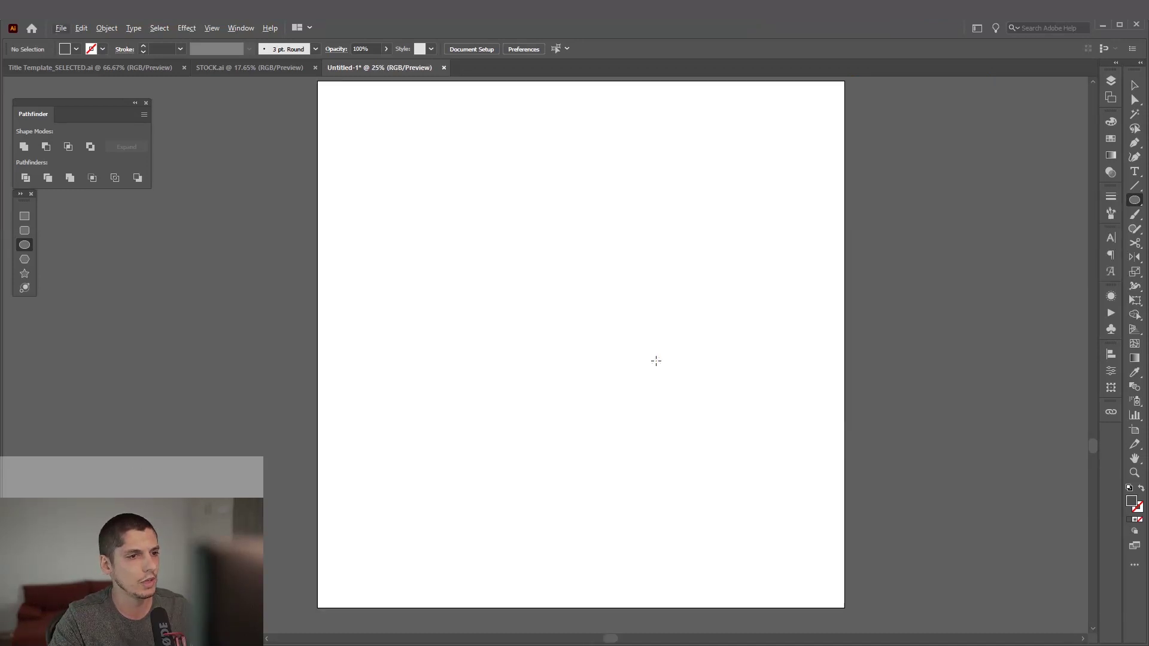
pyautogui.moveTo(656, 359); pyautogui.dragTo(703, 374)
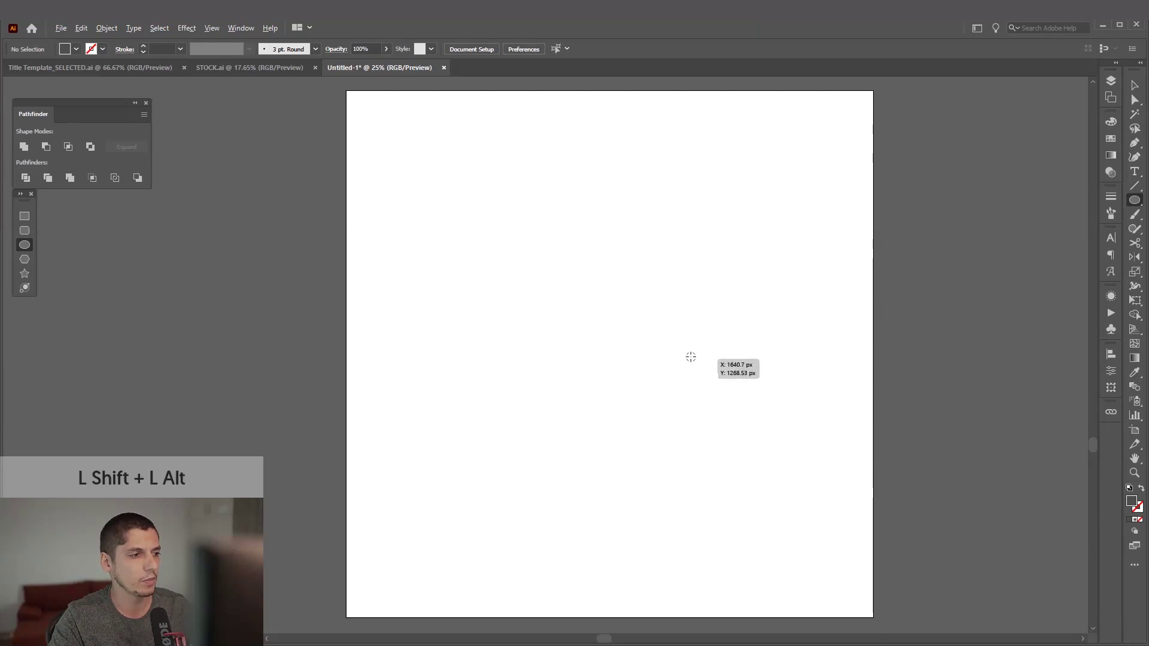
pyautogui.moveTo(611, 352); pyautogui.dragTo(851, 383)
pyautogui.press('v')
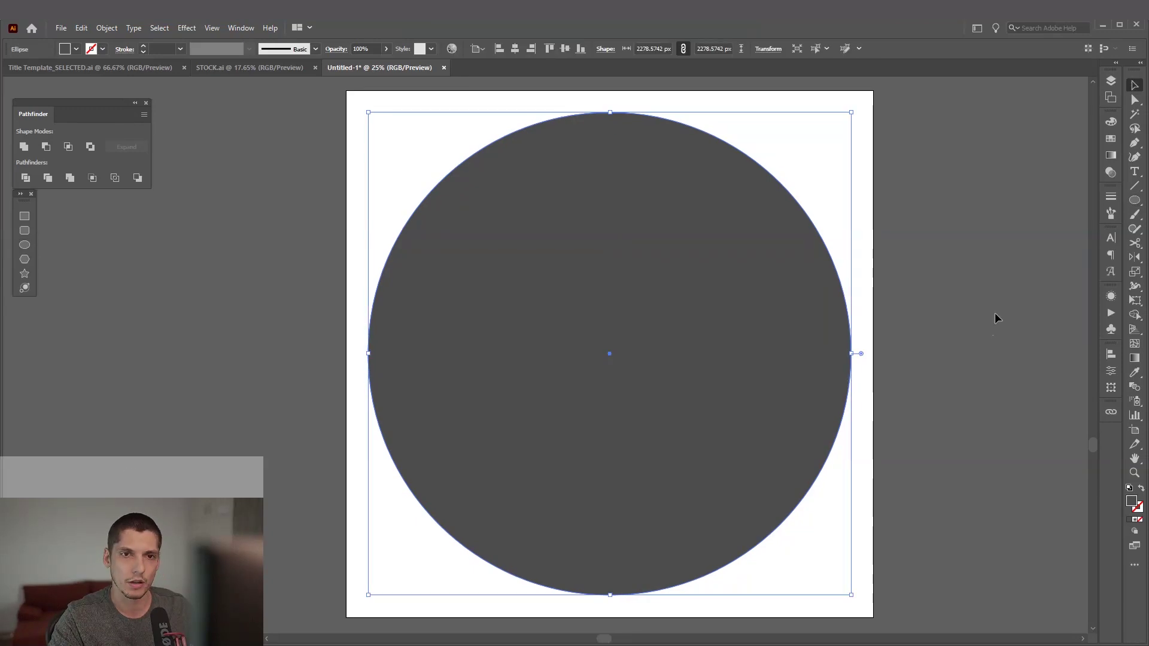
# Fill the circle with a radial gradient, reversed so black sits at the centre fading to white
pyautogui.click(1110, 156)
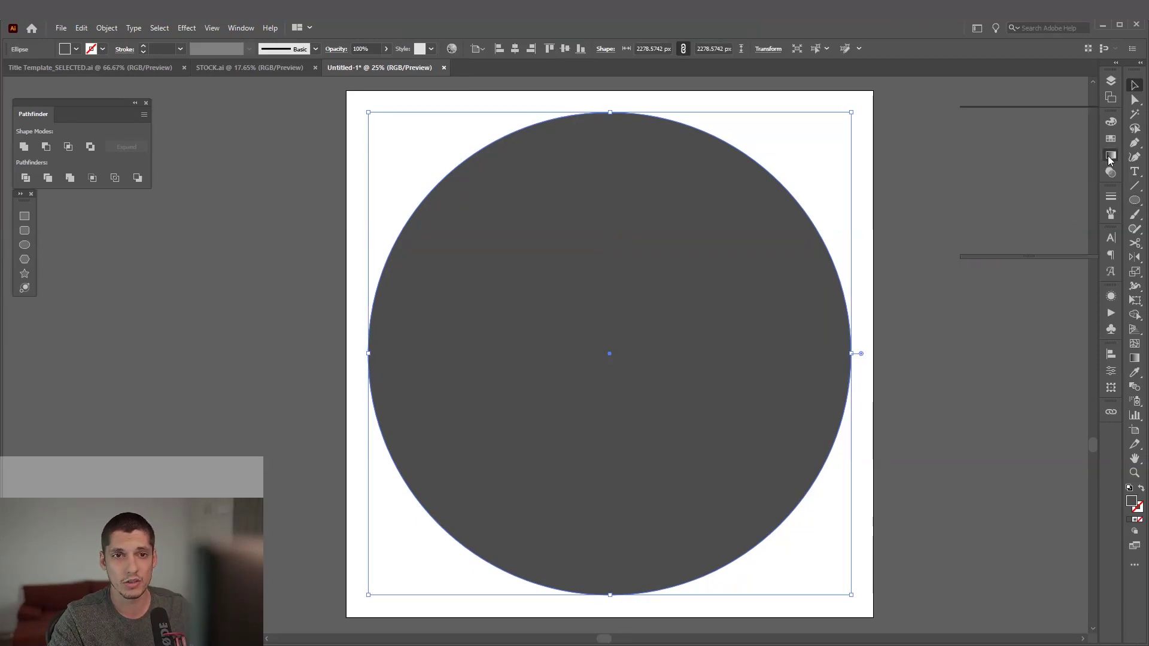
pyautogui.click(1026, 202)
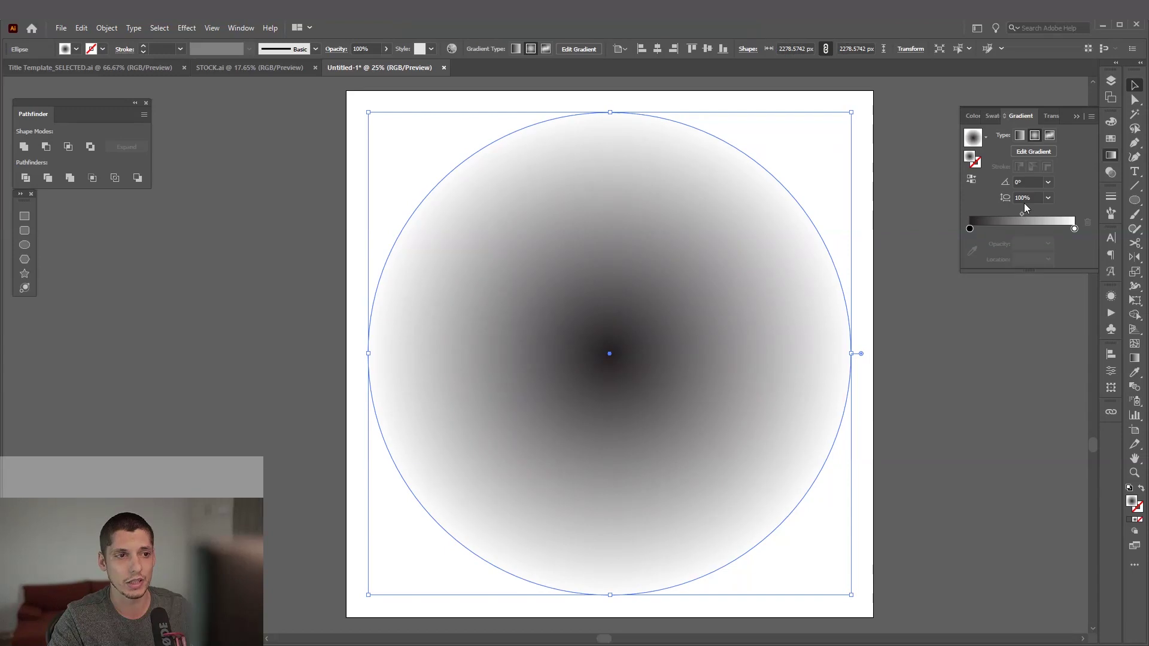
pyautogui.click(1025, 134)
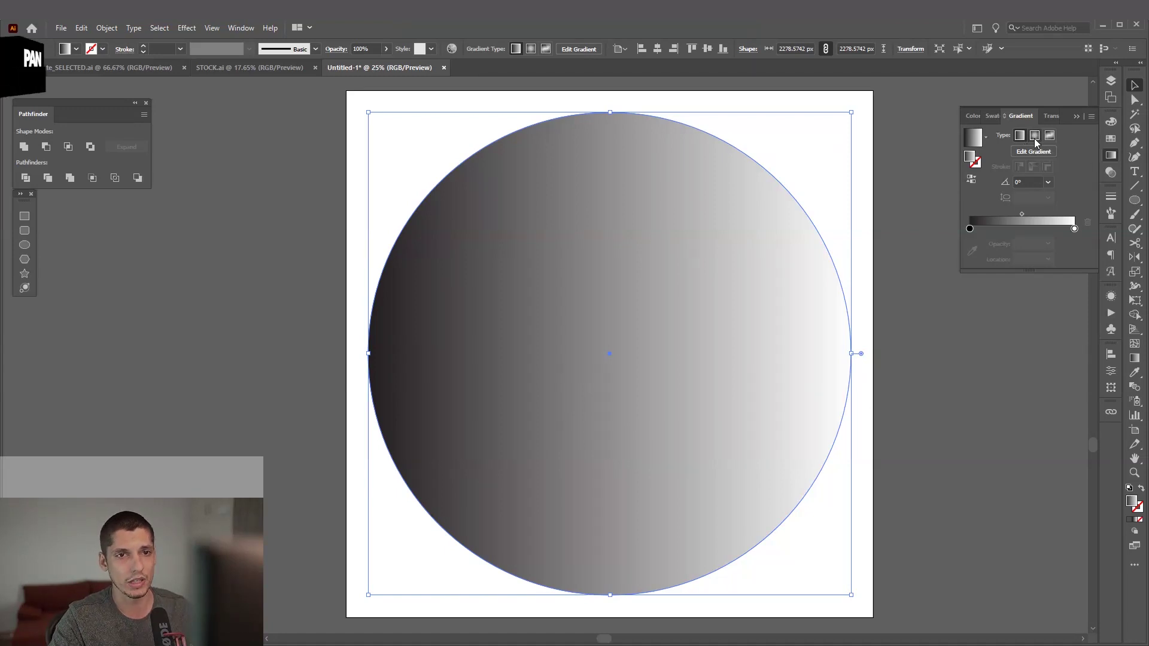
pyautogui.click(1035, 137)
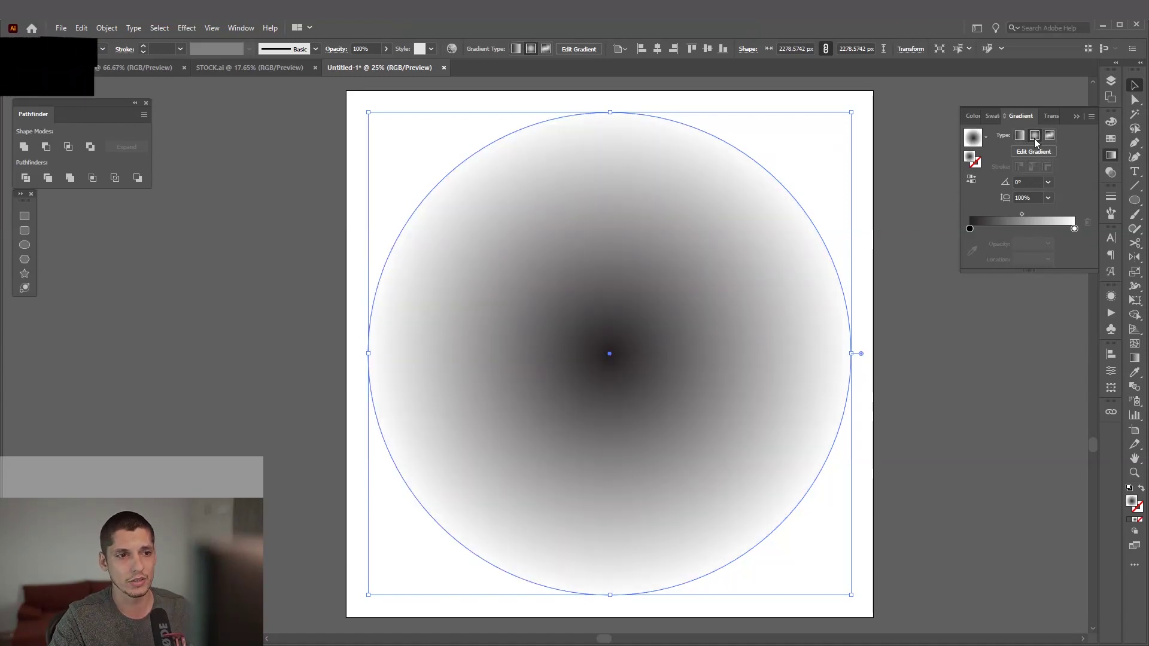
pyautogui.click(972, 180)
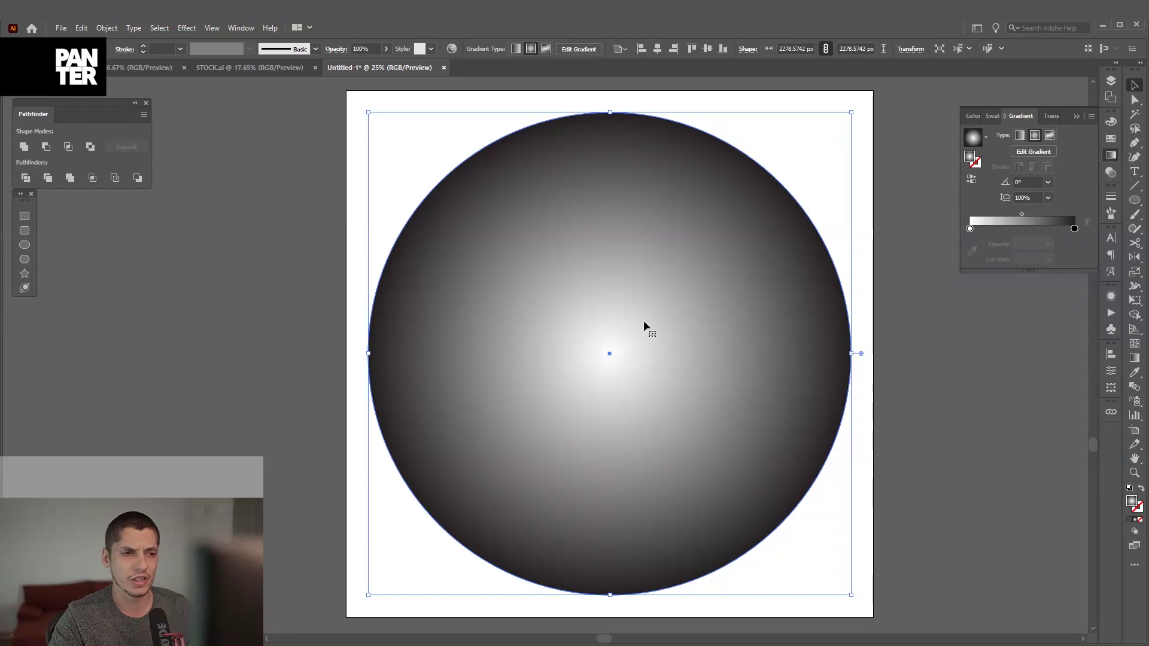
pyautogui.click(974, 180)
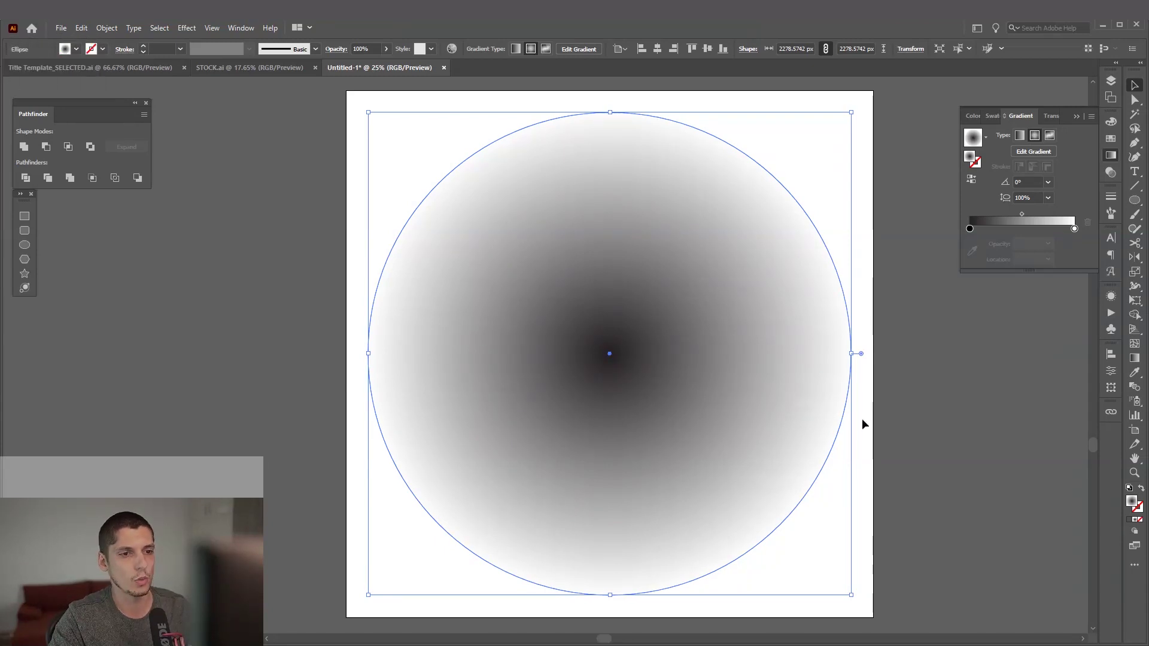
pyautogui.click(878, 195)
pyautogui.moveTo(844, 302); pyautogui.dragTo(811, 346)
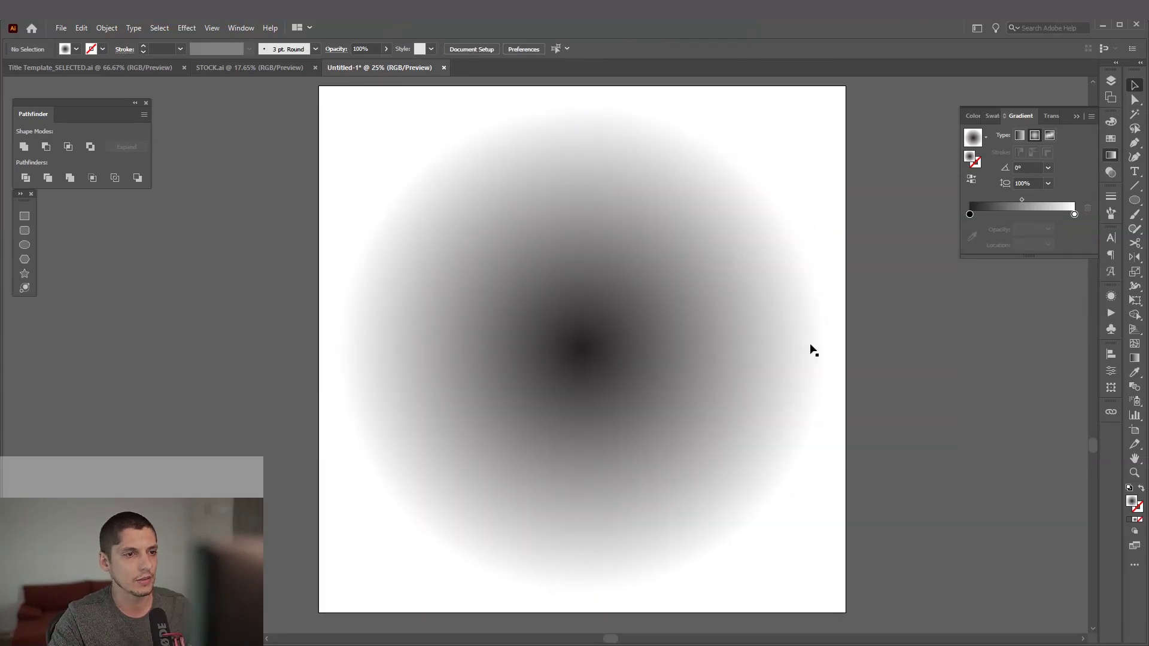
pyautogui.click(741, 327)
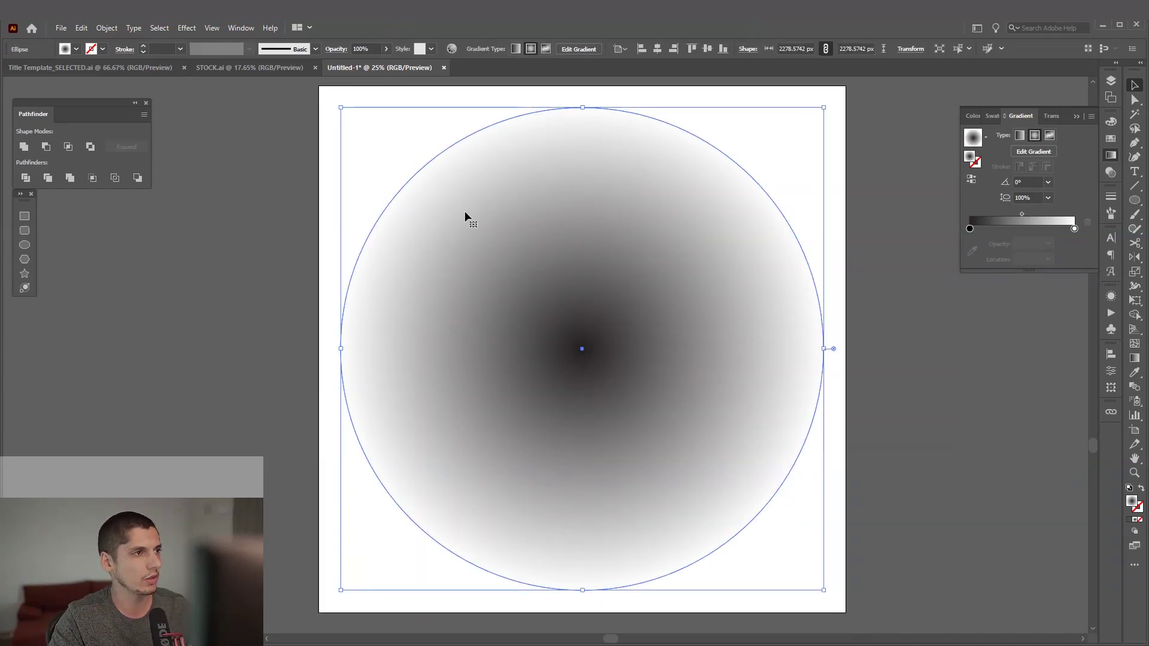
# Open the Color Halftone effect from Effect > Pixelate
pyautogui.click(187, 28)
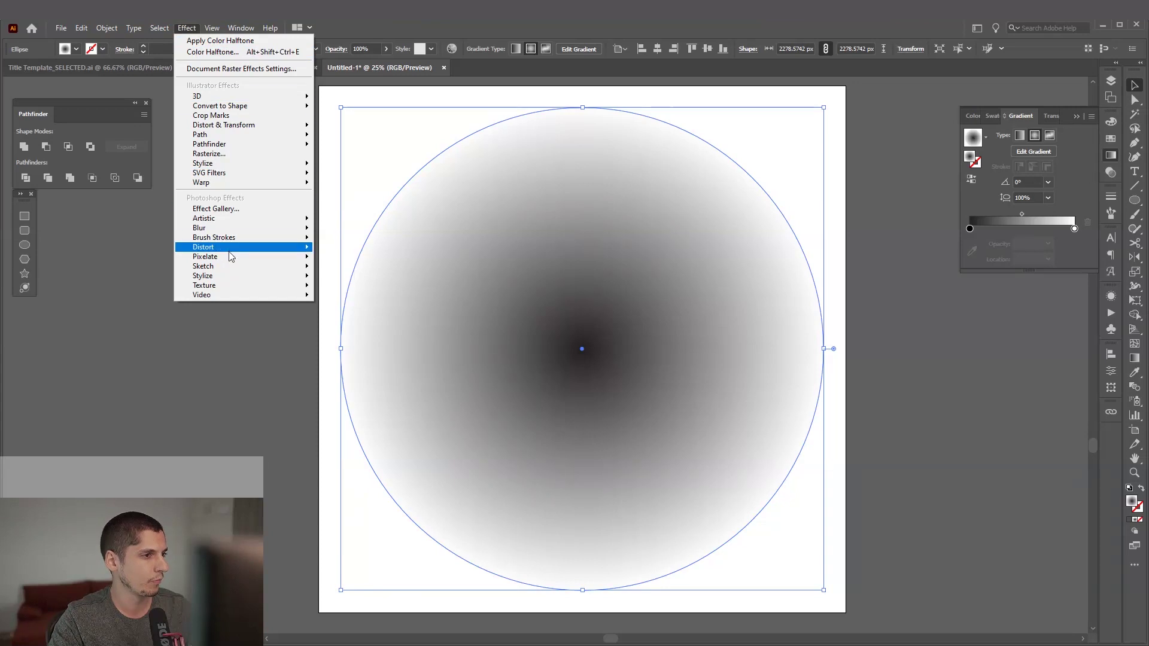
pyautogui.moveTo(231, 258)
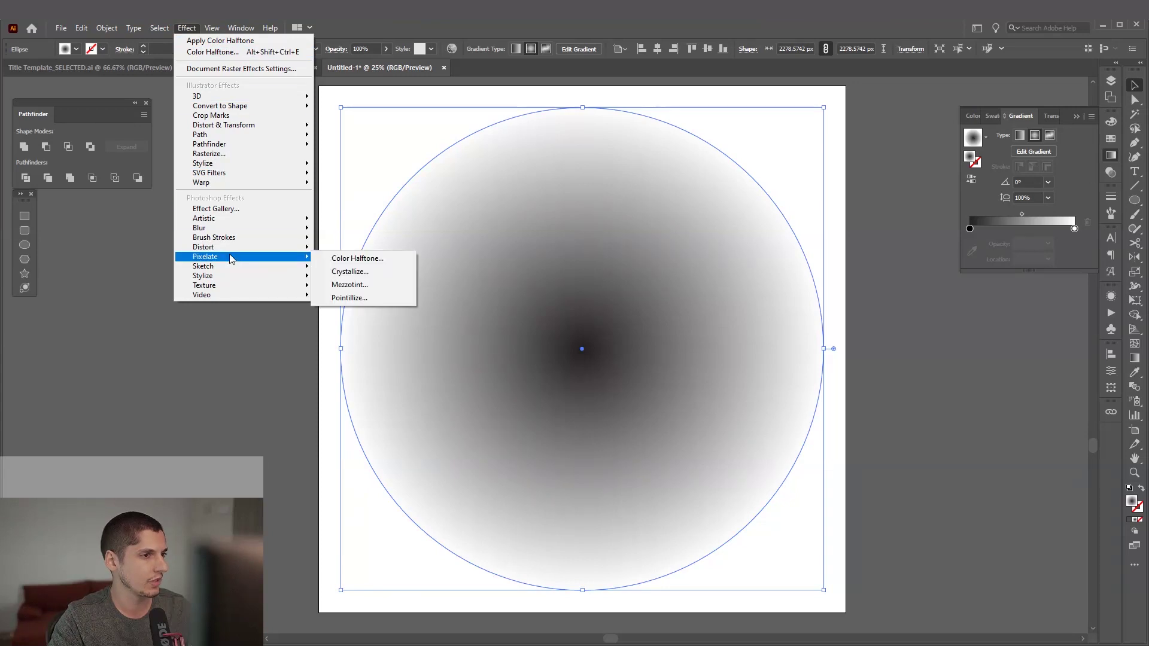
pyautogui.click(379, 262)
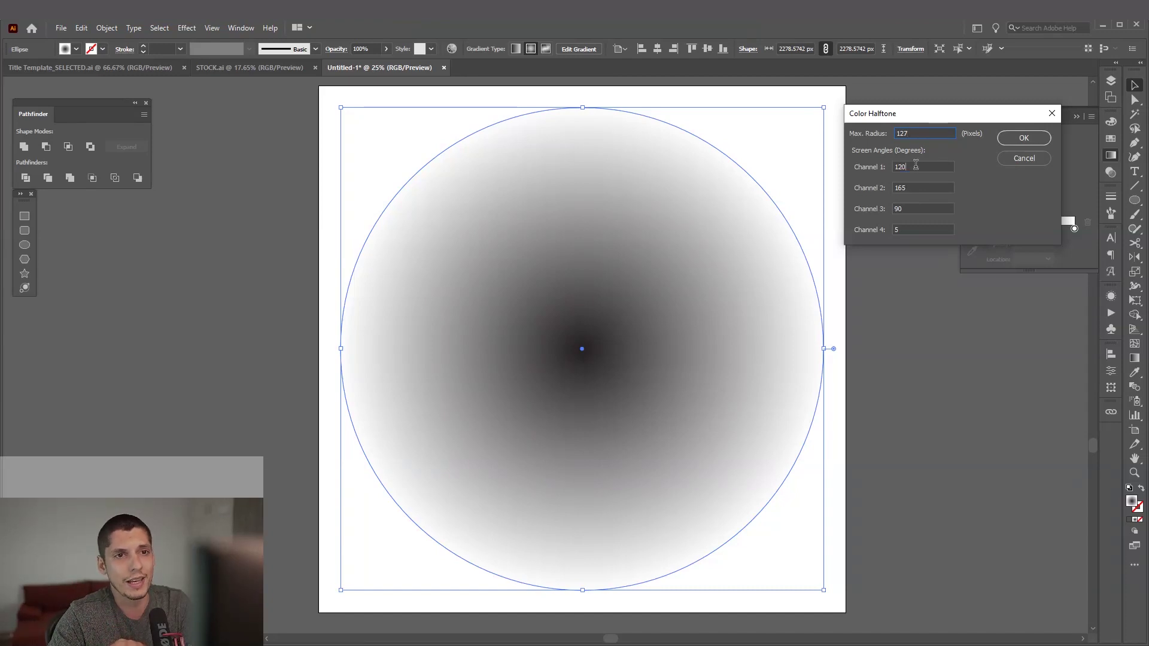
# Set all four channel angles to 0, keep Max. Radius 127, and apply
pyautogui.press('Tab')
pyautogui.press('Tab')
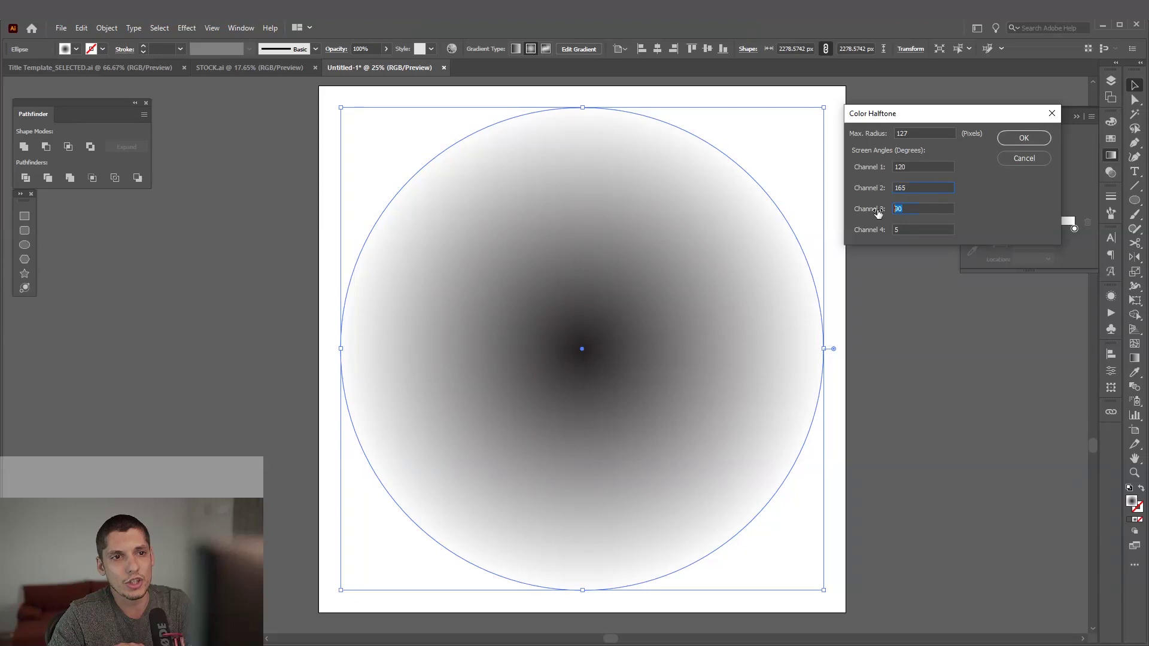
pyautogui.press('Tab')
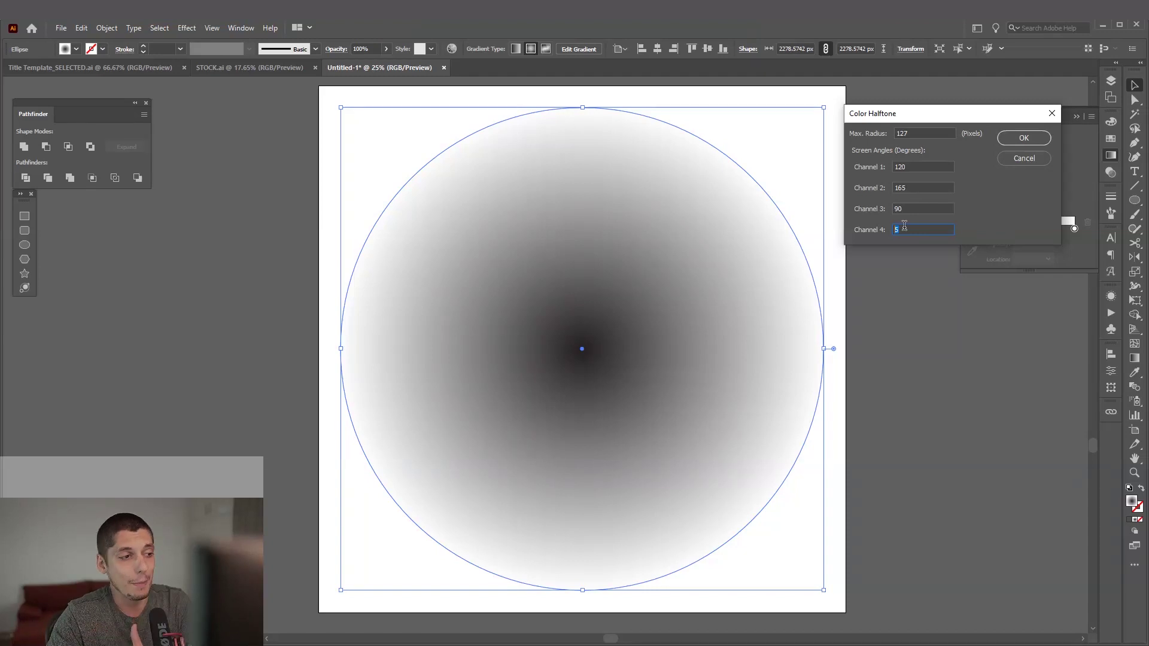
pyautogui.write('0')
pyautogui.hotkey('shift', 'Tab')
pyautogui.write('0')
pyautogui.hotkey('shift', 'Tab')
pyautogui.write('0')
pyautogui.hotkey('shift', 'Tab')
pyautogui.write('0')
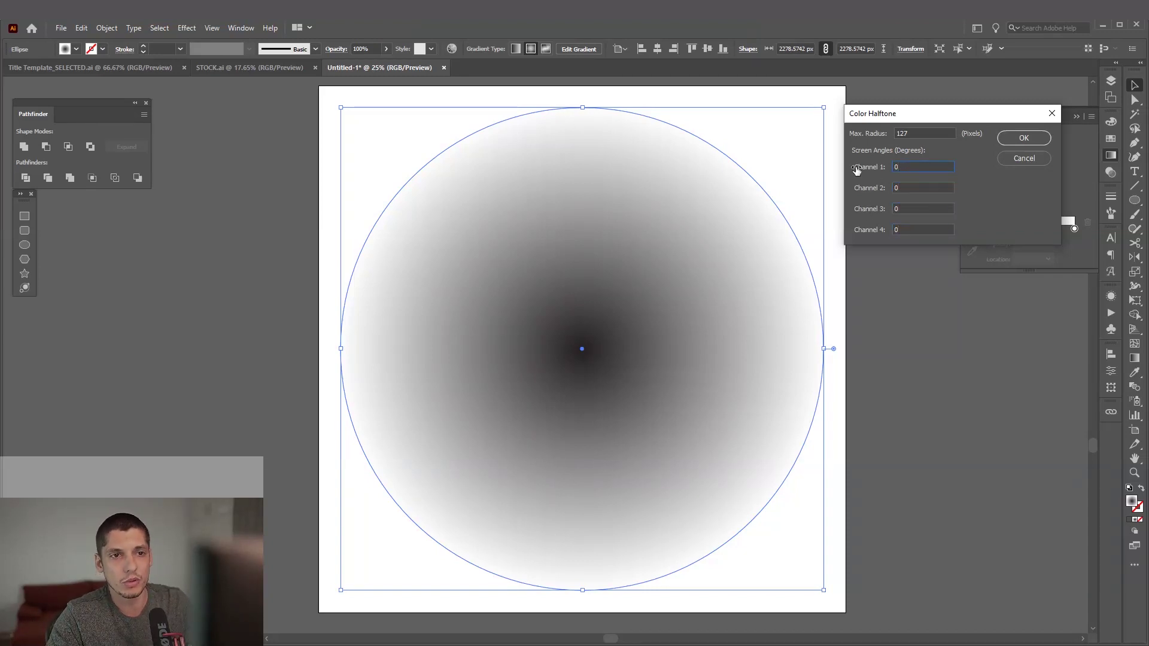
pyautogui.hotkey('shift', 'Tab')
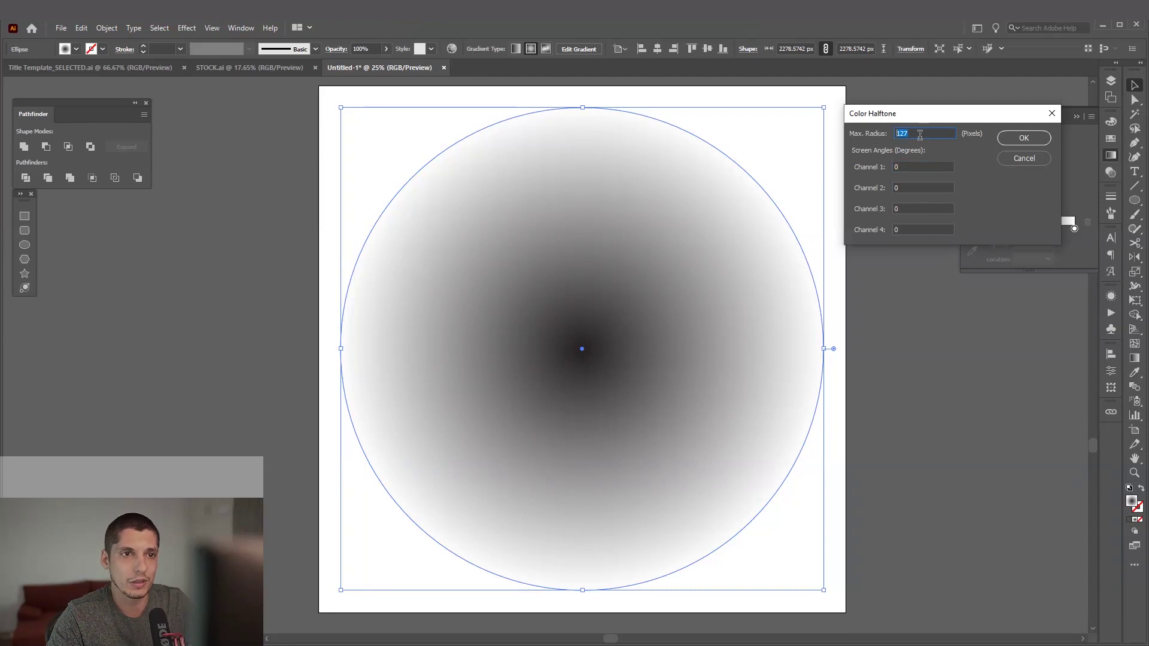
pyautogui.click(1047, 139)
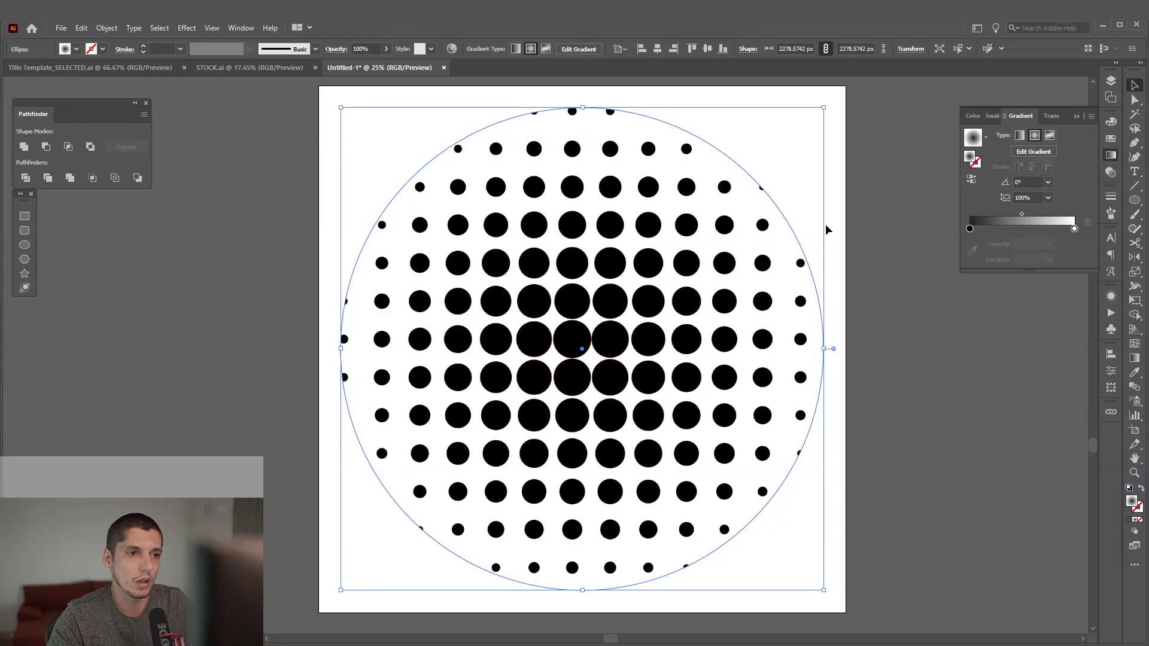
# Zoom in to inspect the black dots, collapse the Gradient panel, and zoom back out
pyautogui.keyDown('alt'); pyautogui.scroll(-2, 765, 354); pyautogui.keyUp('alt')
pyautogui.keyDown('alt'); pyautogui.scroll(1, 729, 405); pyautogui.keyUp('alt')
pyautogui.moveTo(729, 405); pyautogui.dragTo(728, 359)
pyautogui.keyDown('alt'); pyautogui.scroll(1, 695, 341); pyautogui.keyUp('alt')
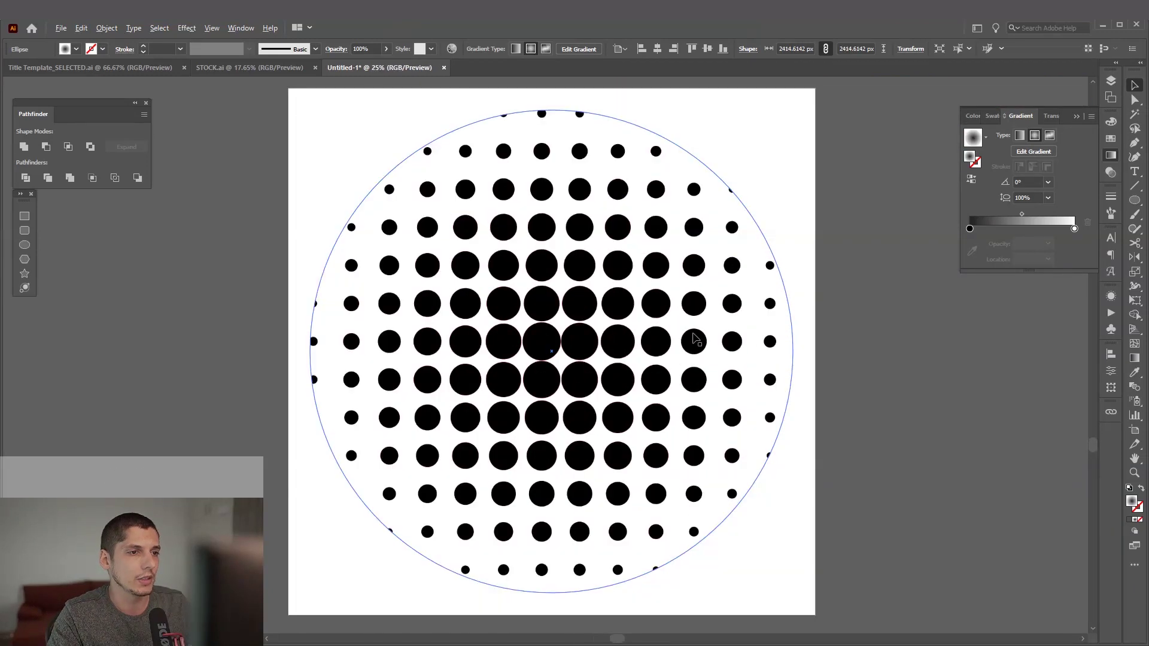
pyautogui.keyDown('alt'); pyautogui.scroll(4, 693, 337); pyautogui.keyUp('alt')
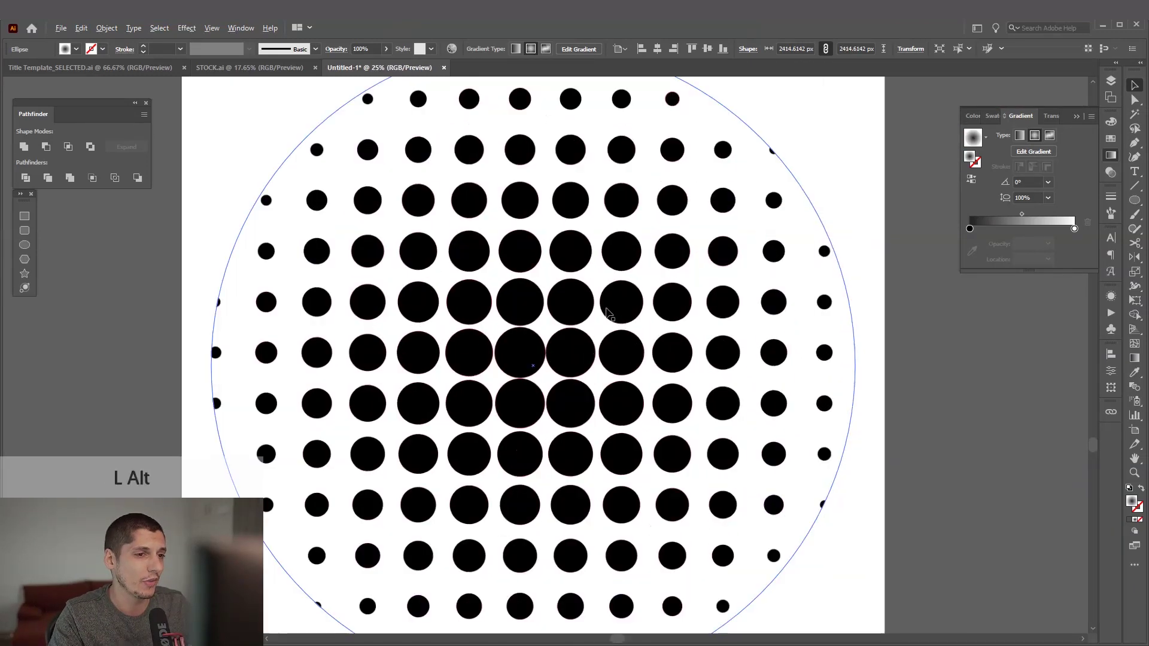
pyautogui.keyDown('alt'); pyautogui.scroll(6, 551, 396); pyautogui.keyUp('alt')
pyautogui.moveTo(551, 389); pyautogui.dragTo(549, 405)
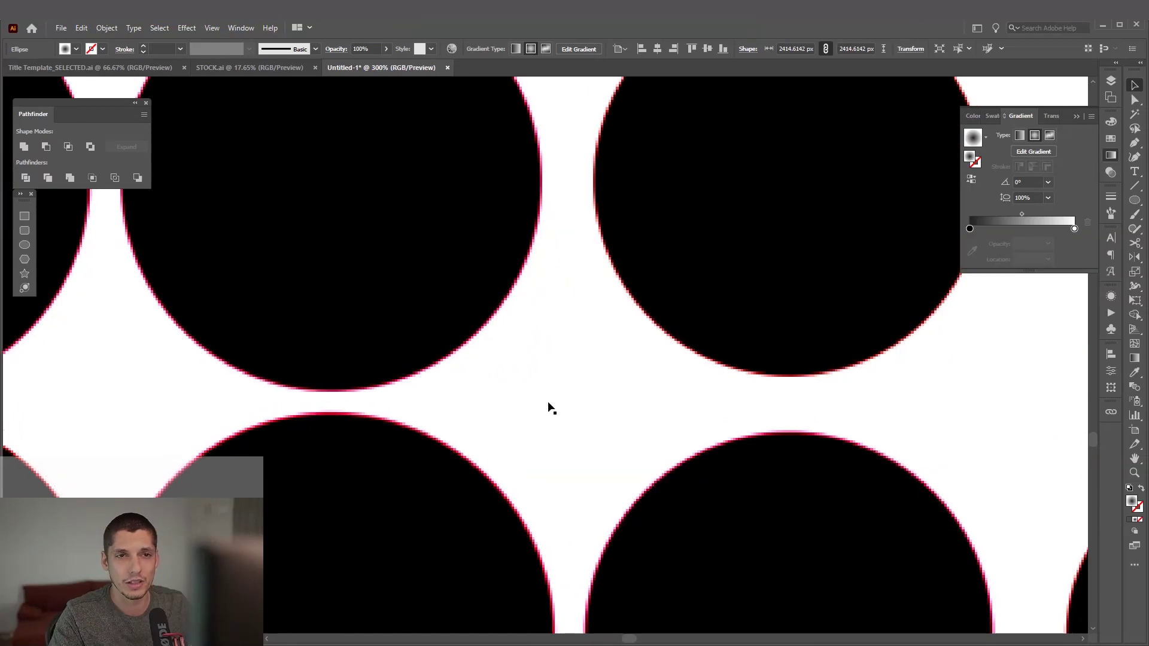
pyautogui.click(1077, 117)
pyautogui.keyDown('alt'); pyautogui.scroll(-6, 724, 300); pyautogui.keyUp('alt')
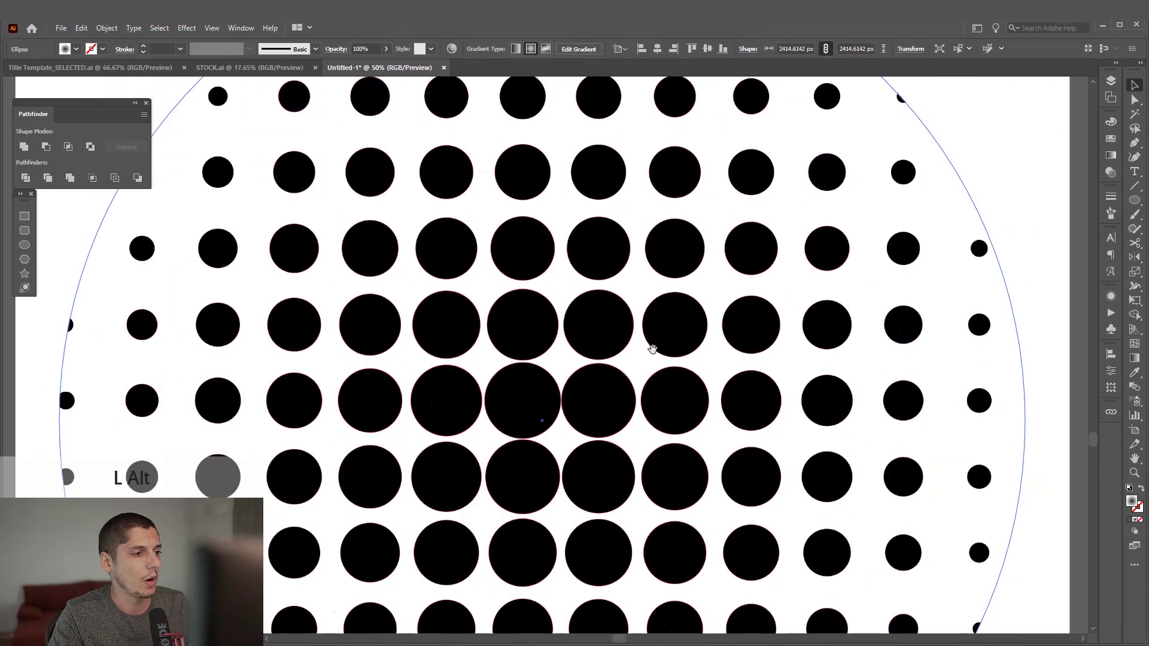
pyautogui.keyDown('alt'); pyautogui.scroll(-1, 631, 341); pyautogui.keyUp('alt')
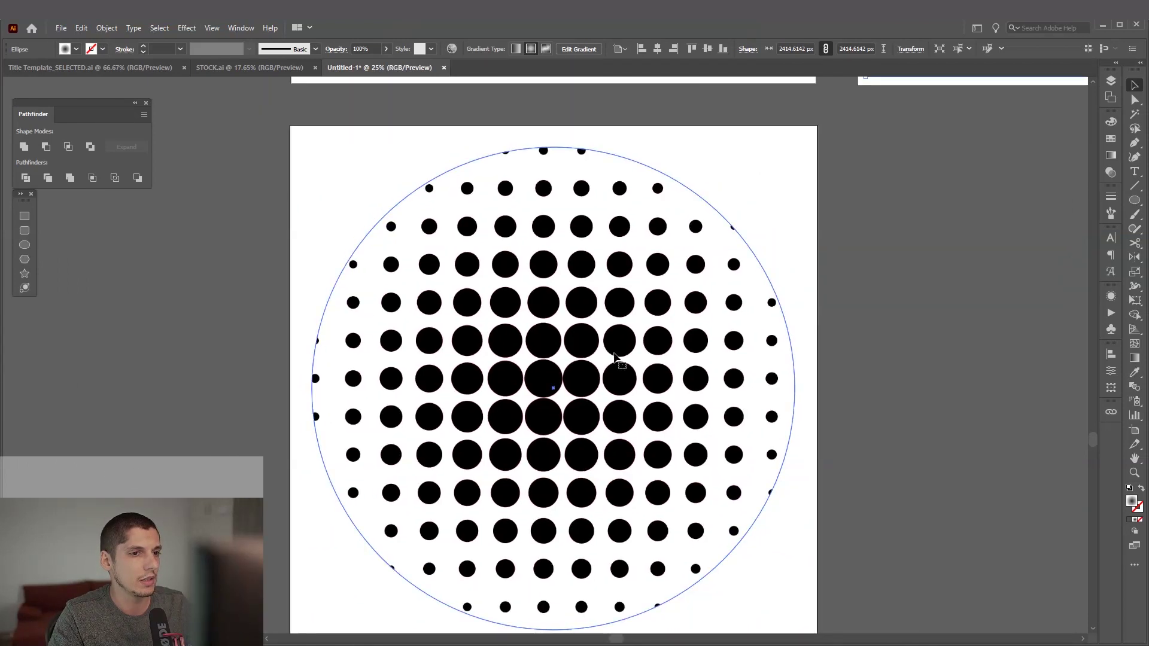
# Expand the halftone's appearance and Image Trace it, accepting the slow-tracing warning
pyautogui.click(107, 28)
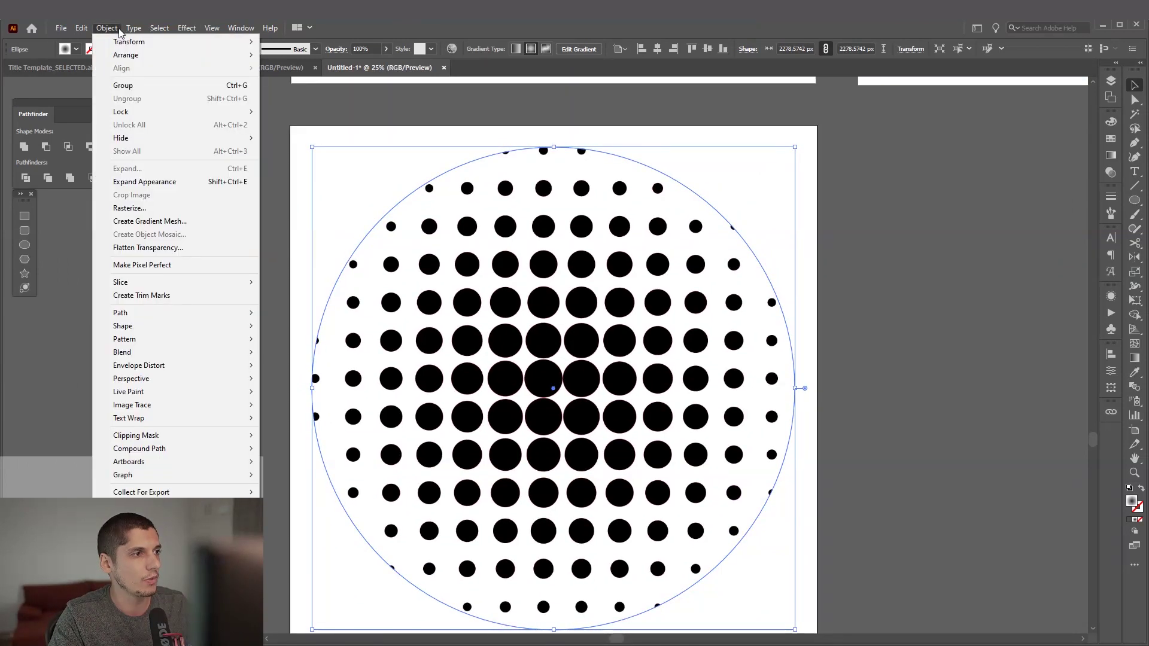
pyautogui.click(153, 181)
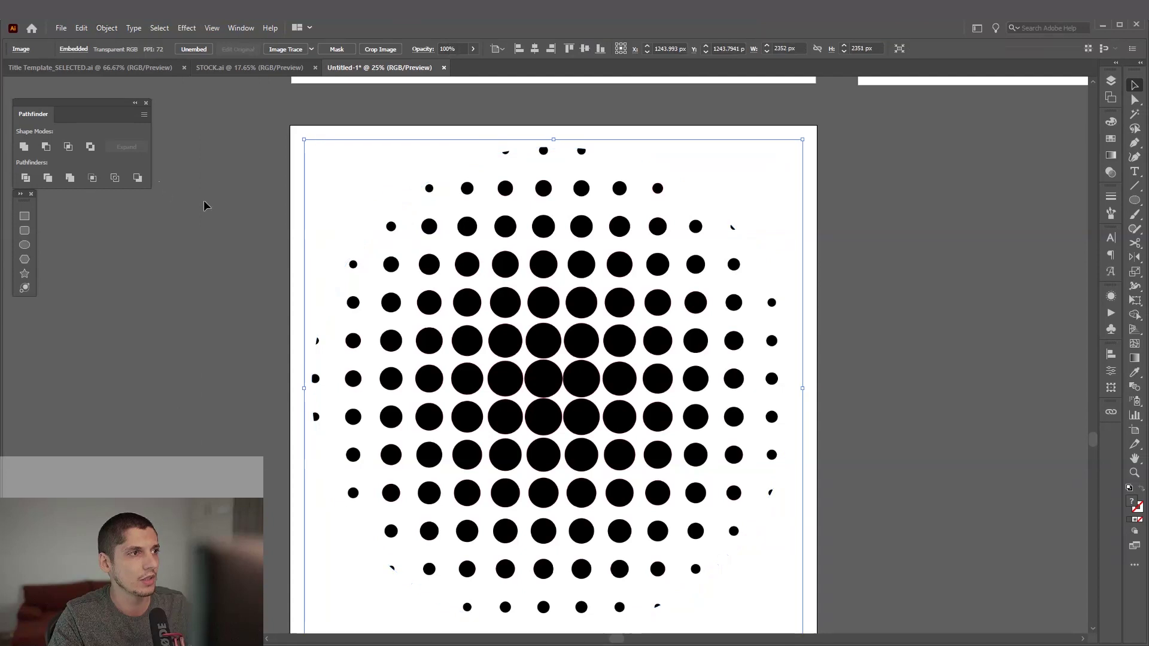
pyautogui.click(288, 51)
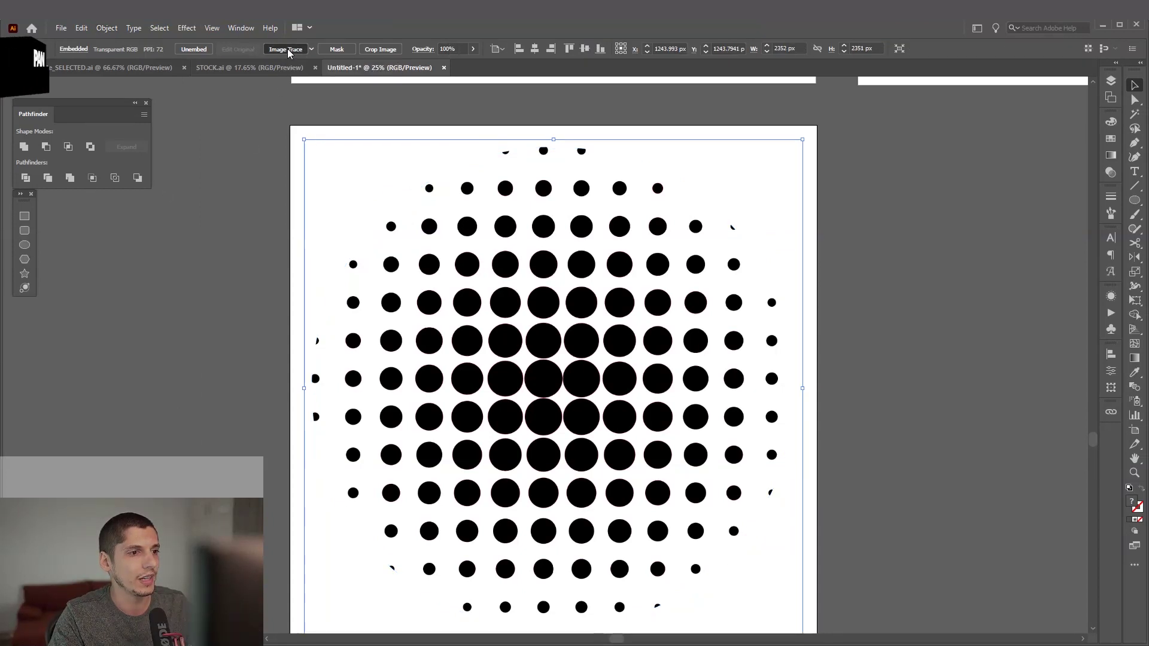
pyautogui.click(643, 354)
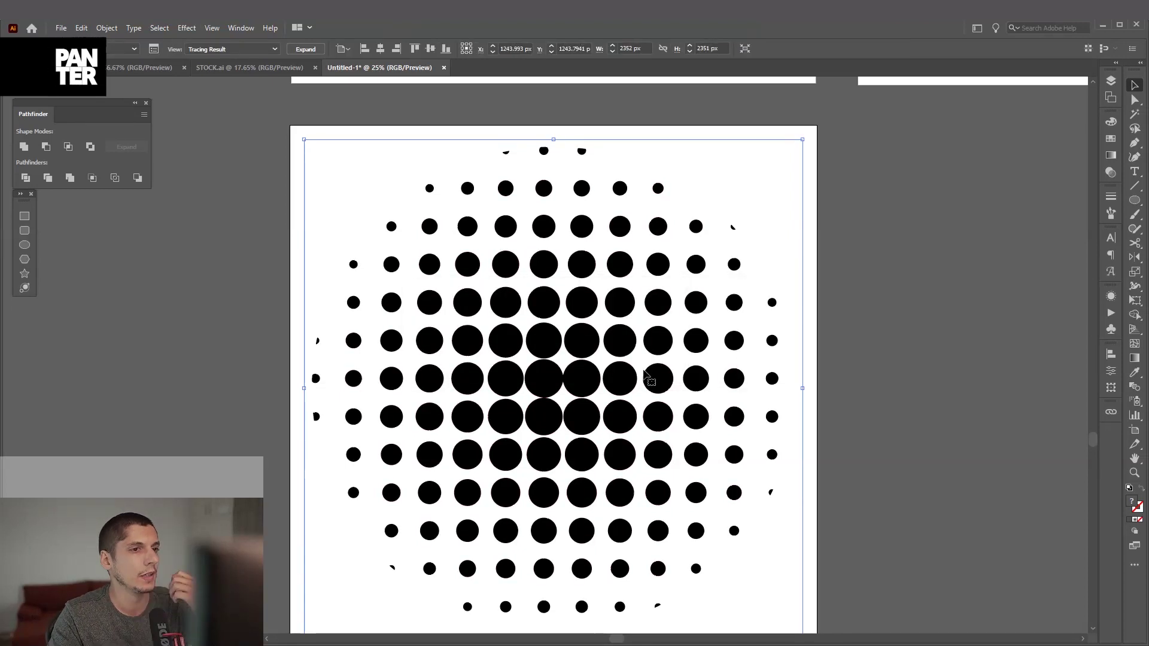
pyautogui.press('space')
pyautogui.moveTo(643, 374); pyautogui.dragTo(656, 363)
pyautogui.scroll(4, 657, 363)
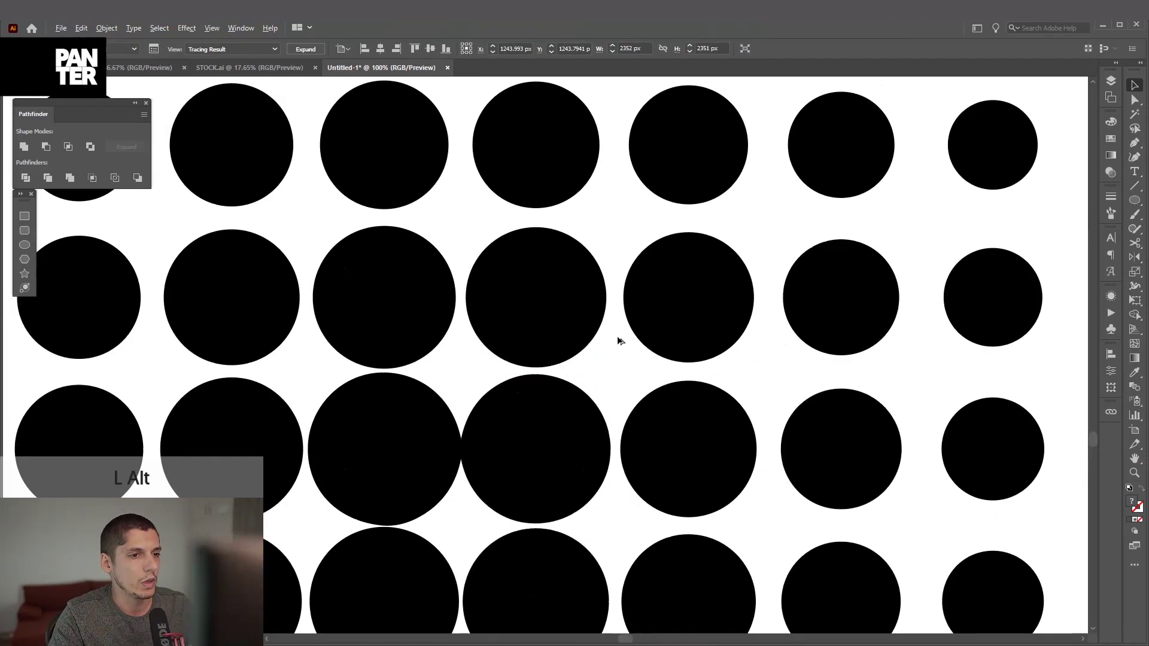
pyautogui.scroll(-6, 593, 347)
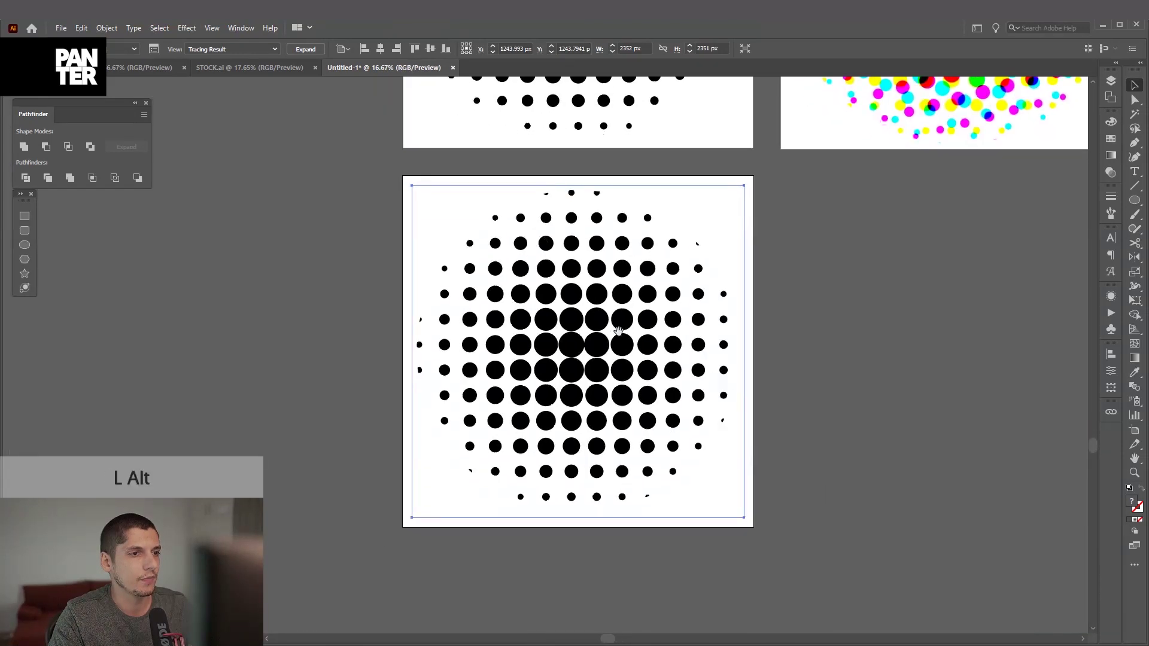
pyautogui.scroll(1, 568, 380)
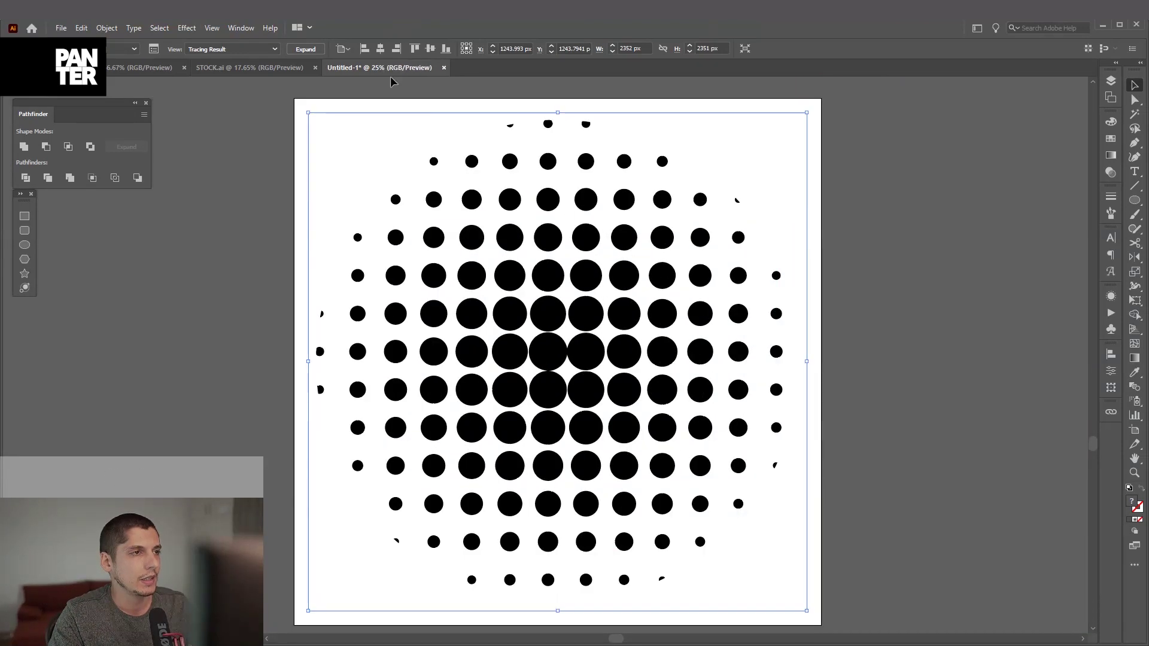
# Expand the tracing into vector paths, ungroup them, and reselect the dots
pyautogui.click(306, 49)
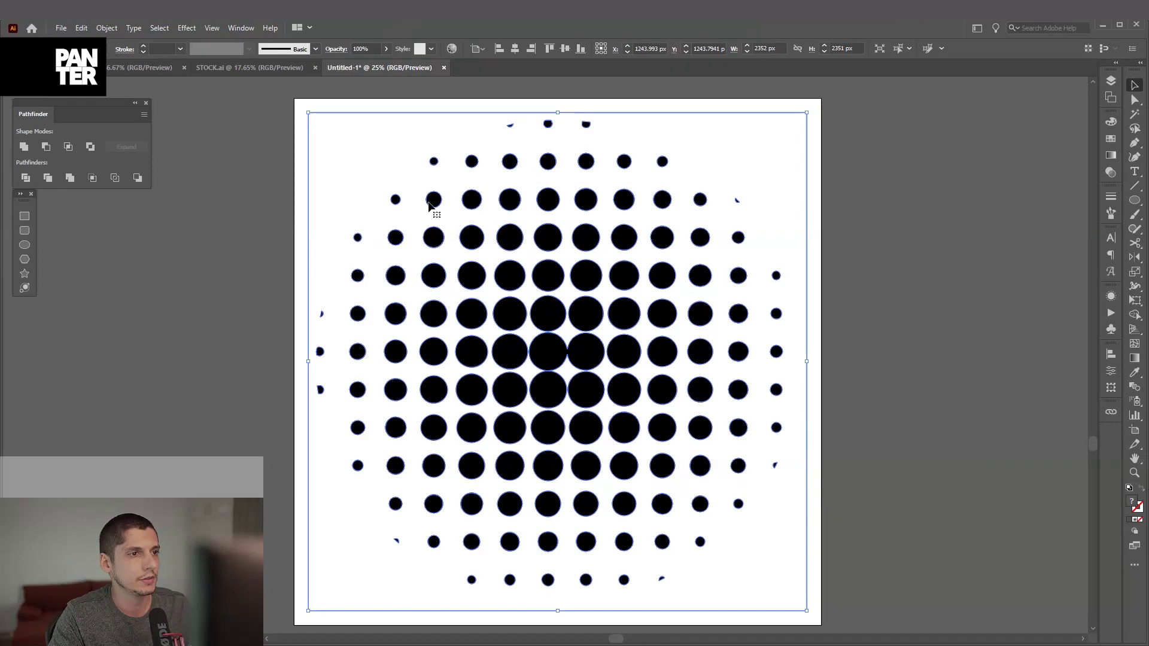
pyautogui.rightClick(572, 232)
pyautogui.click(621, 321)
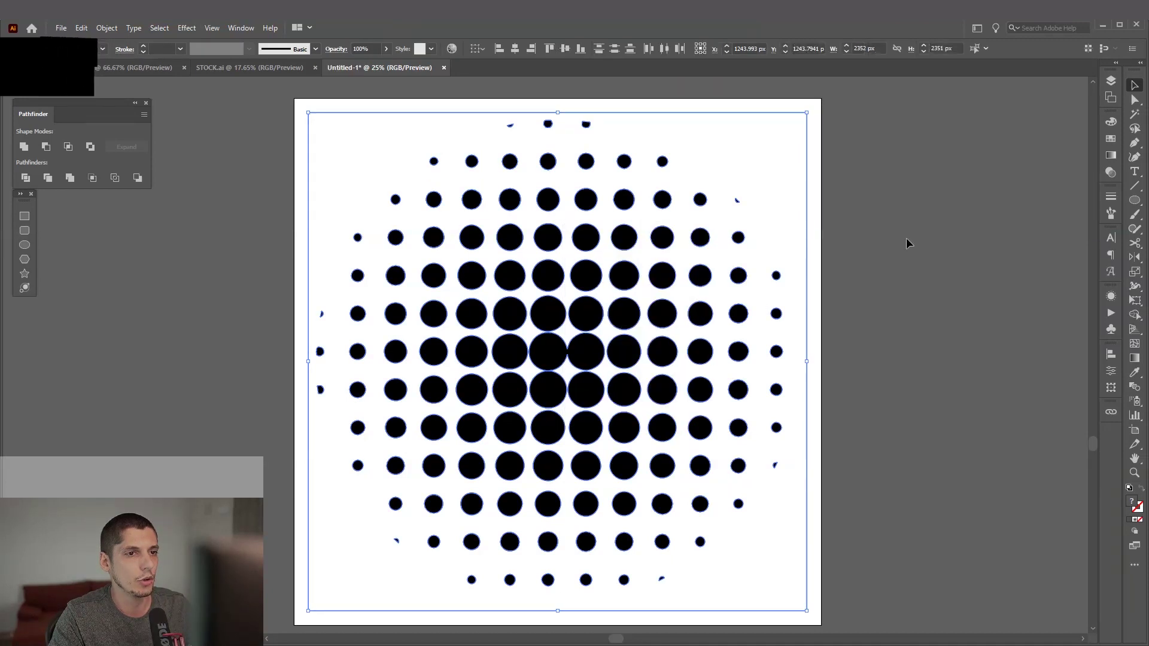
pyautogui.click(910, 243)
pyautogui.scroll(-2, 862, 235)
pyautogui.click(830, 208)
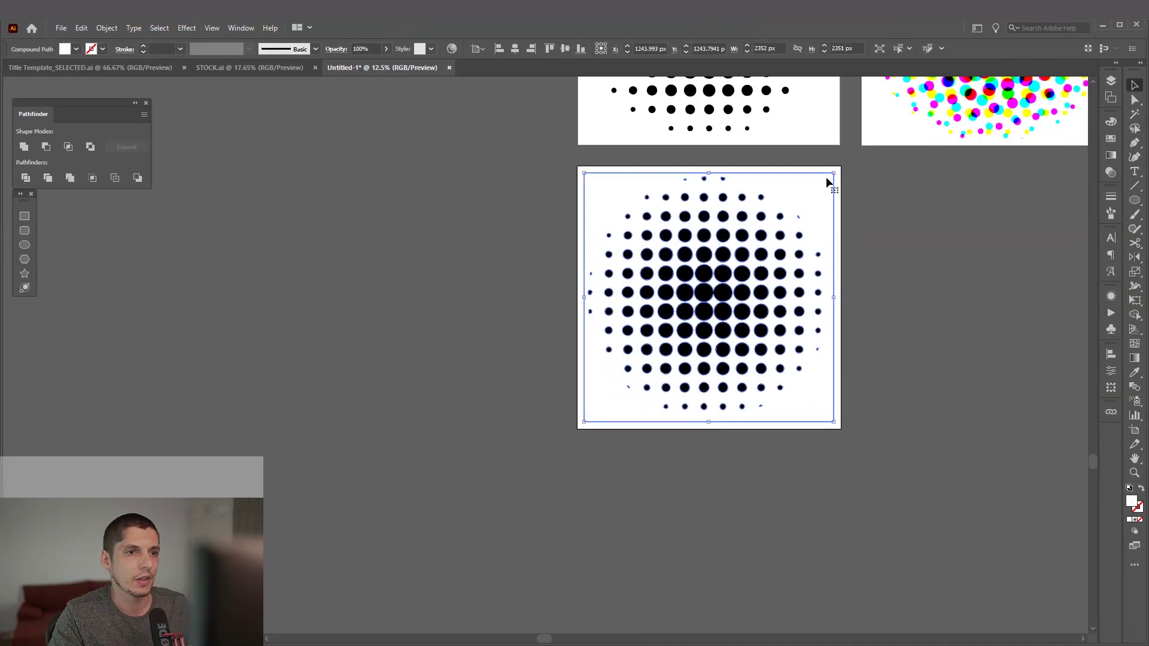
# Discard an accidental duplicate, then delete the clipped partial dots around the circle's edges
pyautogui.moveTo(814, 185); pyautogui.dragTo(494, 185)
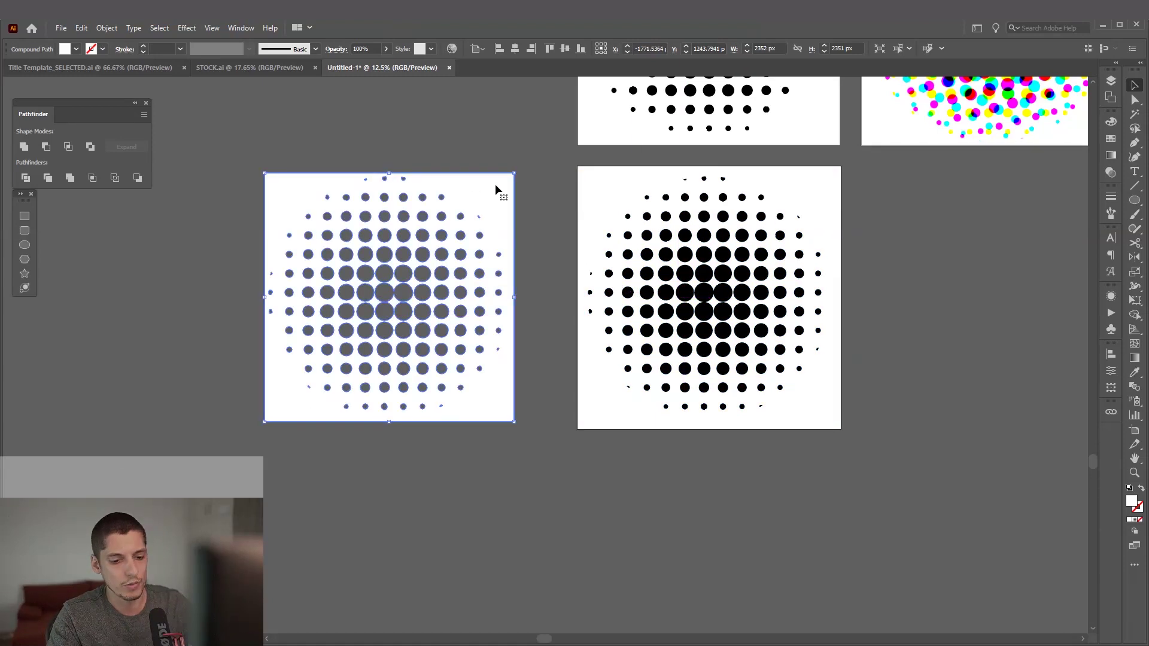
pyautogui.press('Delete')
pyautogui.scroll(1, 772, 219)
pyautogui.scroll(1, 778, 217)
pyautogui.moveTo(780, 182); pyautogui.dragTo(767, 151)
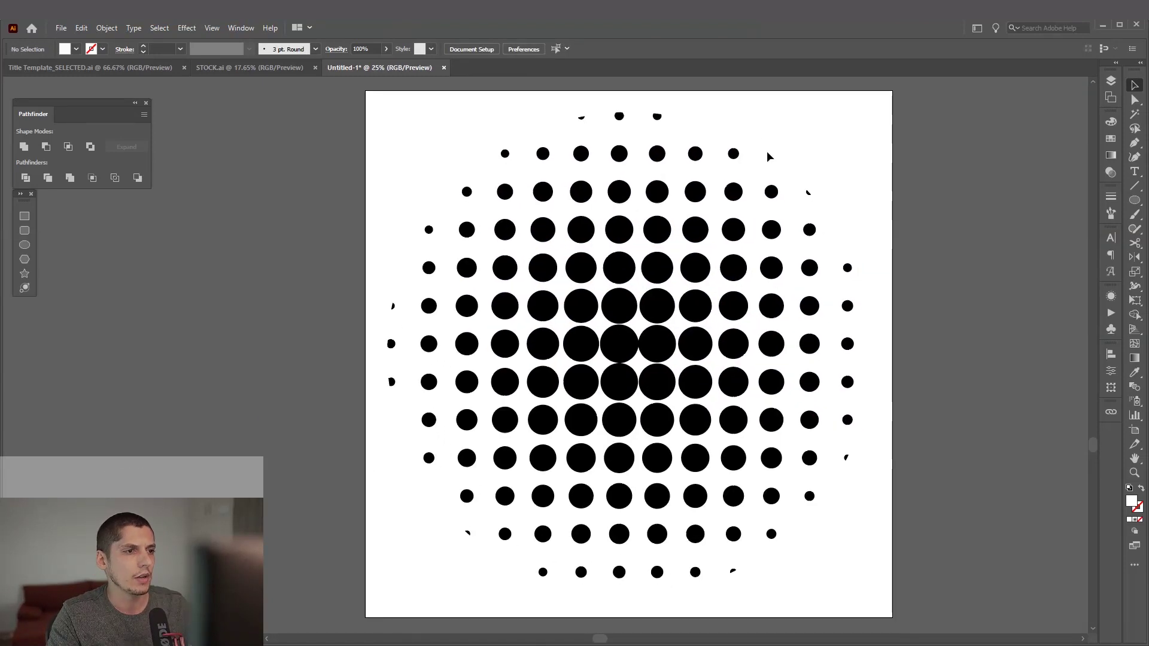
pyautogui.scroll(-1, 766, 161)
pyautogui.moveTo(694, 114); pyautogui.dragTo(599, 135)
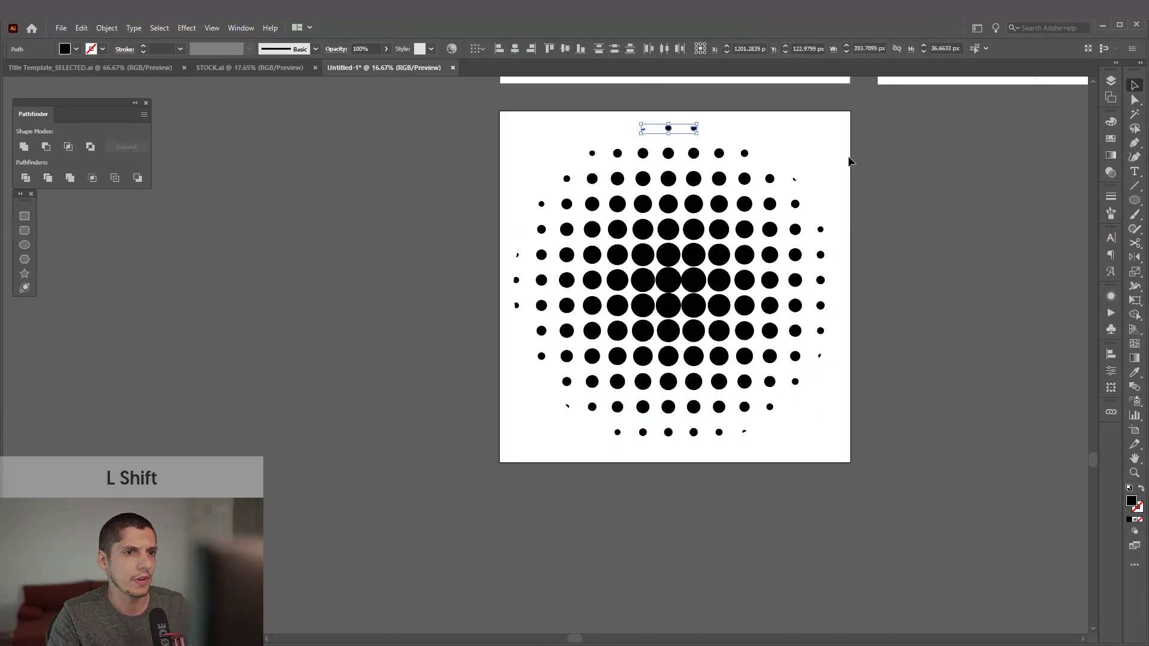
pyautogui.moveTo(849, 158); pyautogui.dragTo(792, 186)
pyautogui.moveTo(815, 355); pyautogui.dragTo(814, 222)
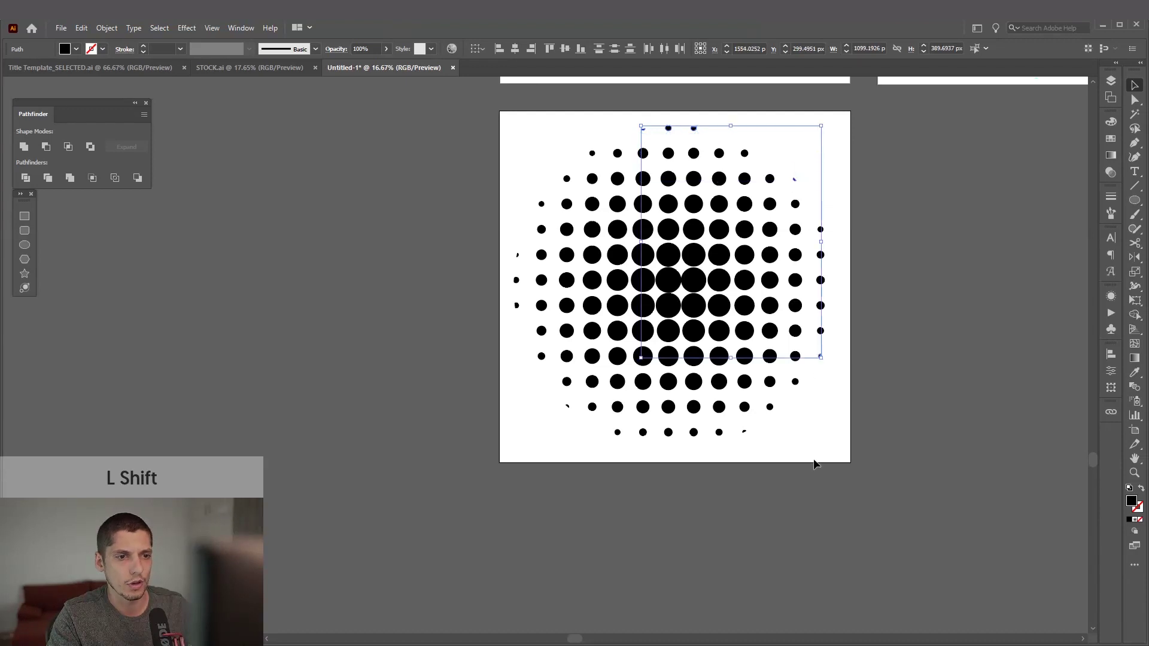
pyautogui.moveTo(744, 427); pyautogui.dragTo(742, 425)
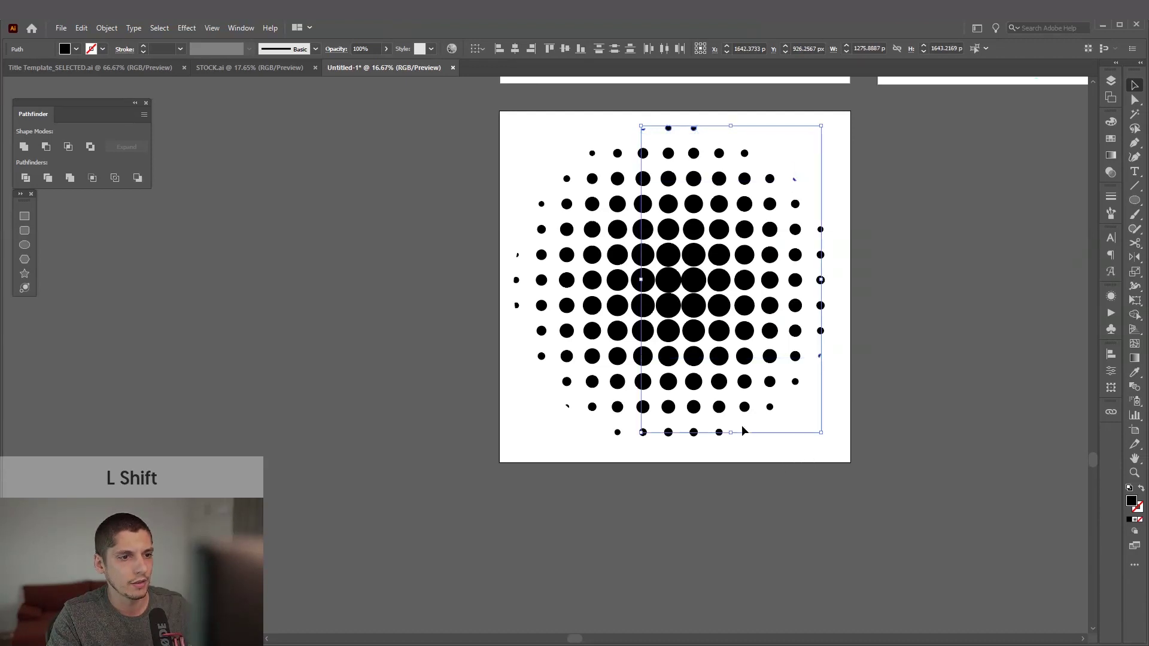
pyautogui.moveTo(584, 426); pyautogui.dragTo(558, 403)
pyautogui.moveTo(473, 212); pyautogui.dragTo(491, 363)
pyautogui.press('Delete')
# Delete the rightmost five-dot column, the bottom five-dot row, and the lone bottom-right dot
pyautogui.moveTo(873, 209); pyautogui.dragTo(800, 398)
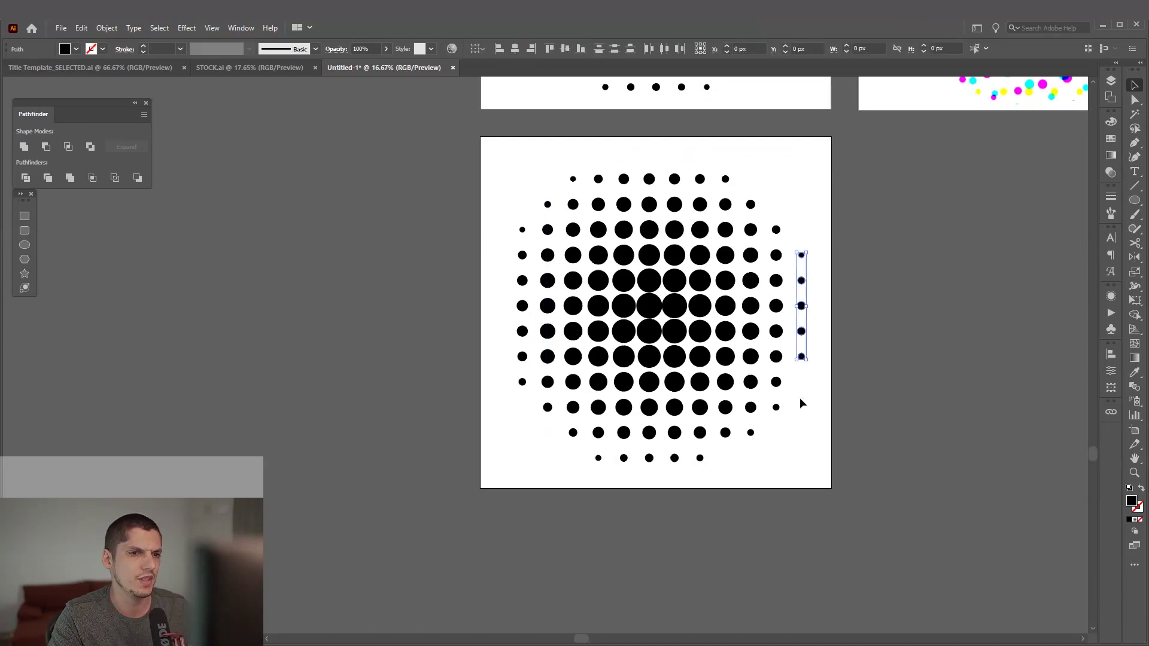
pyautogui.press('Delete')
pyautogui.moveTo(830, 499); pyautogui.dragTo(572, 453)
pyautogui.press('Delete')
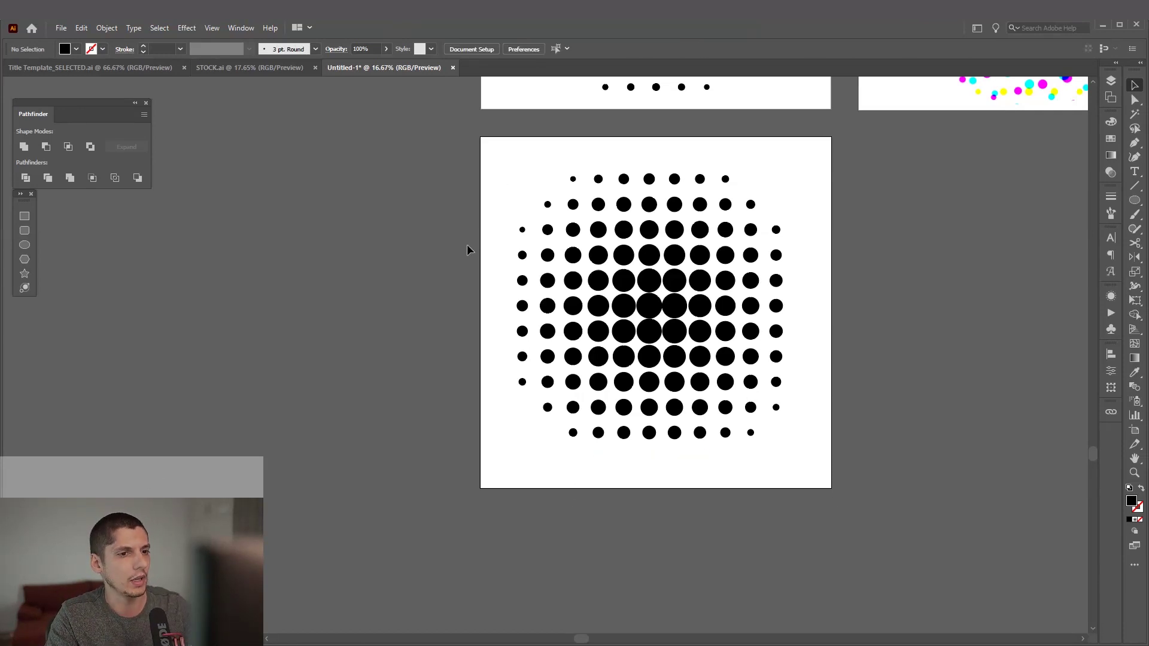
pyautogui.scroll(-1, 806, 411)
pyautogui.moveTo(807, 411); pyautogui.dragTo(813, 395)
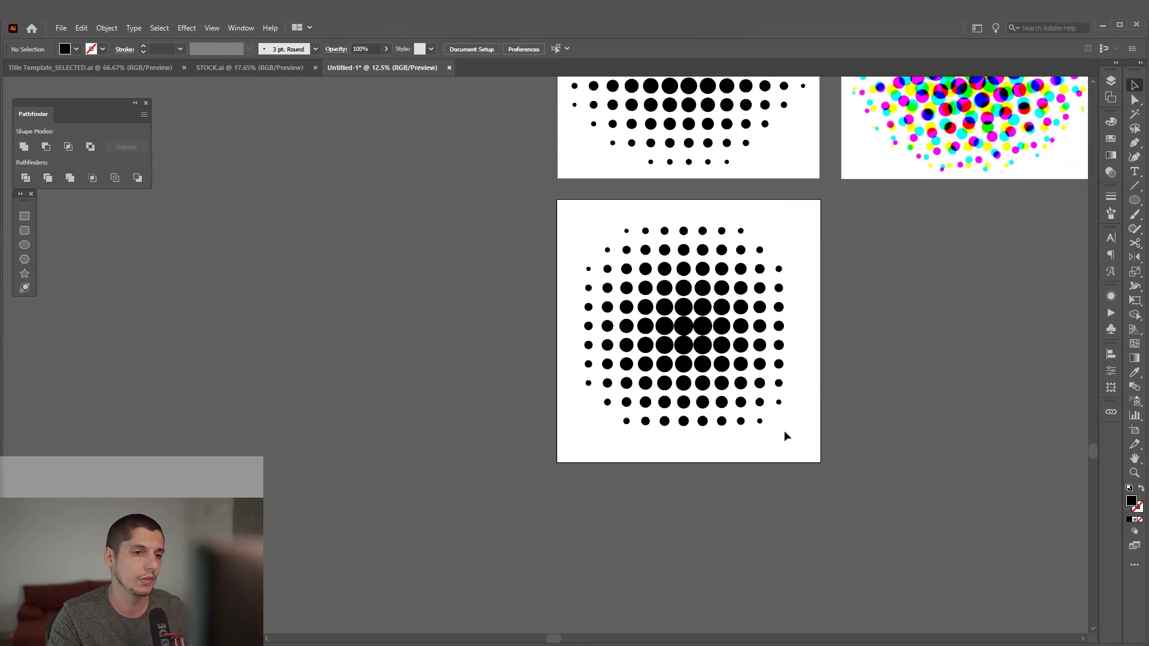
pyautogui.moveTo(768, 430); pyautogui.dragTo(755, 415)
pyautogui.press('Delete')
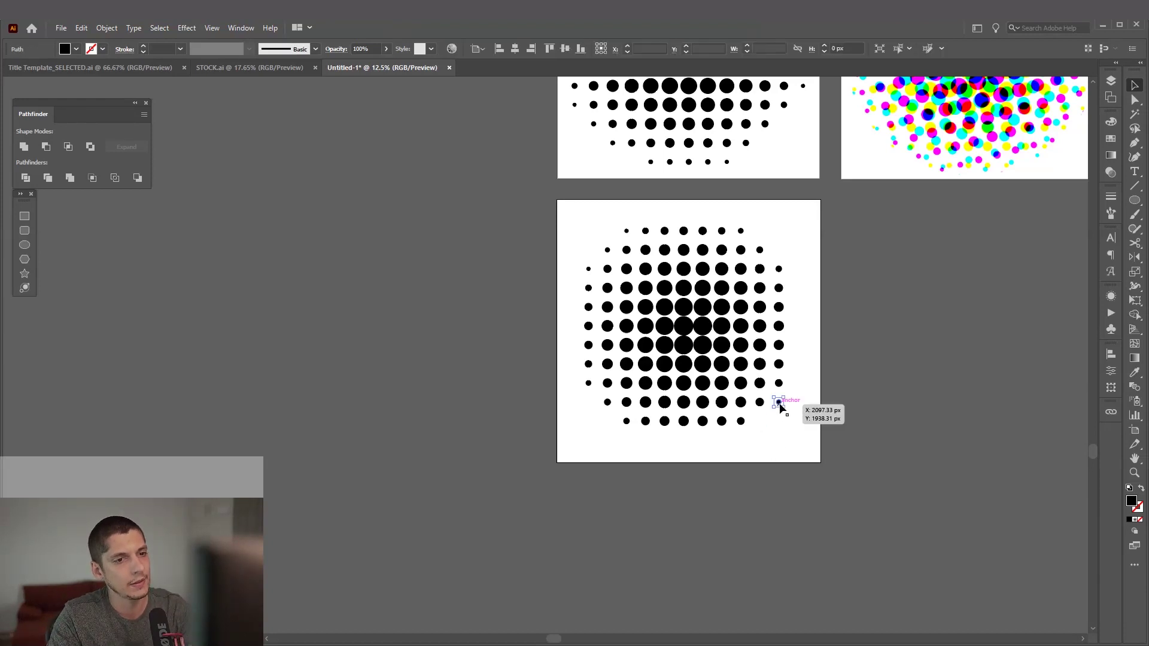
# Add another blank artboard beside the halftone artboard
pyautogui.scroll(-1, 849, 379)
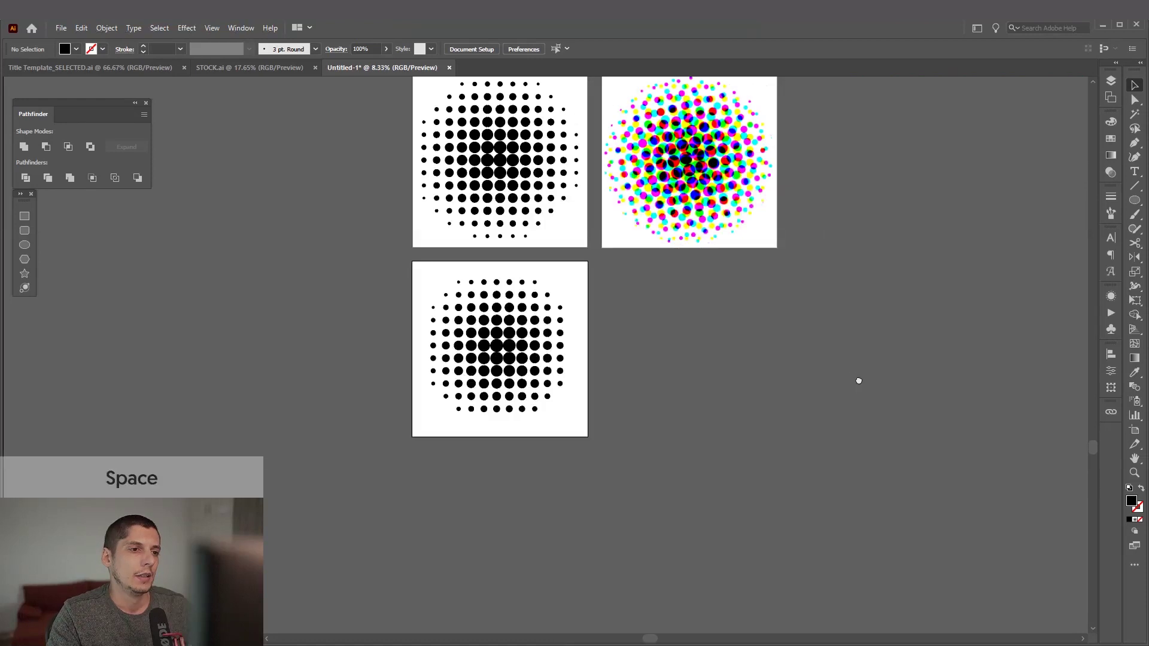
pyautogui.scroll(1, 673, 333)
pyautogui.moveTo(674, 333); pyautogui.dragTo(674, 340)
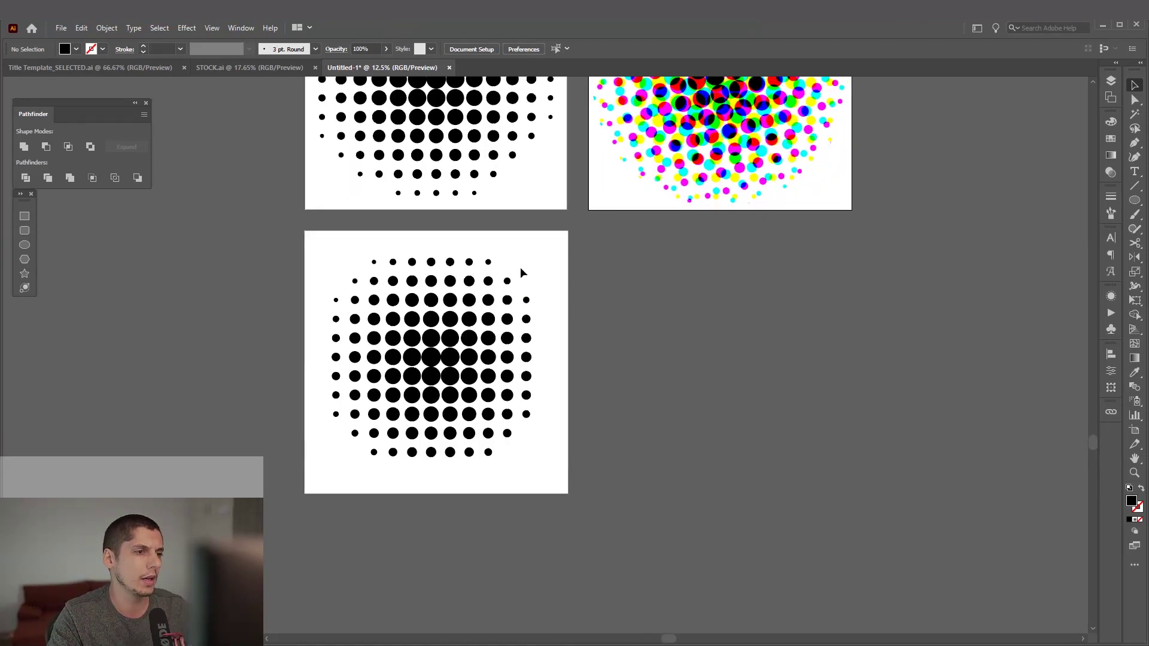
pyautogui.moveTo(662, 300)
pyautogui.mouseDown()
pyautogui.moveTo(649, 285)
pyautogui.moveTo(676, 299)
pyautogui.mouseUp()
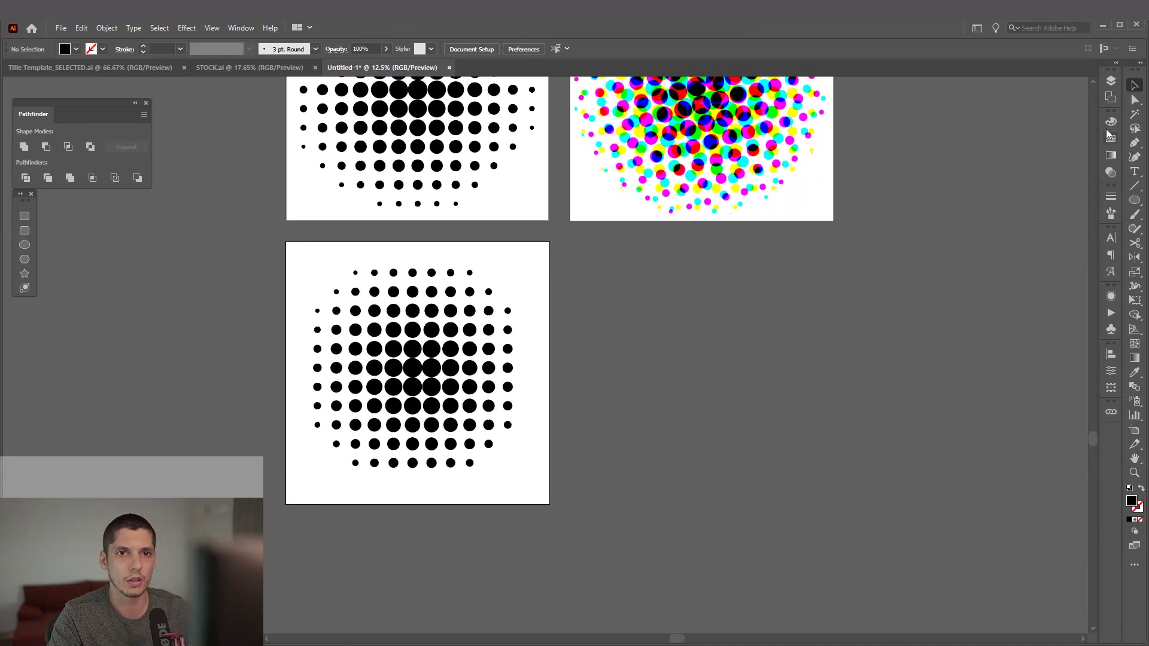
pyautogui.click(1112, 97)
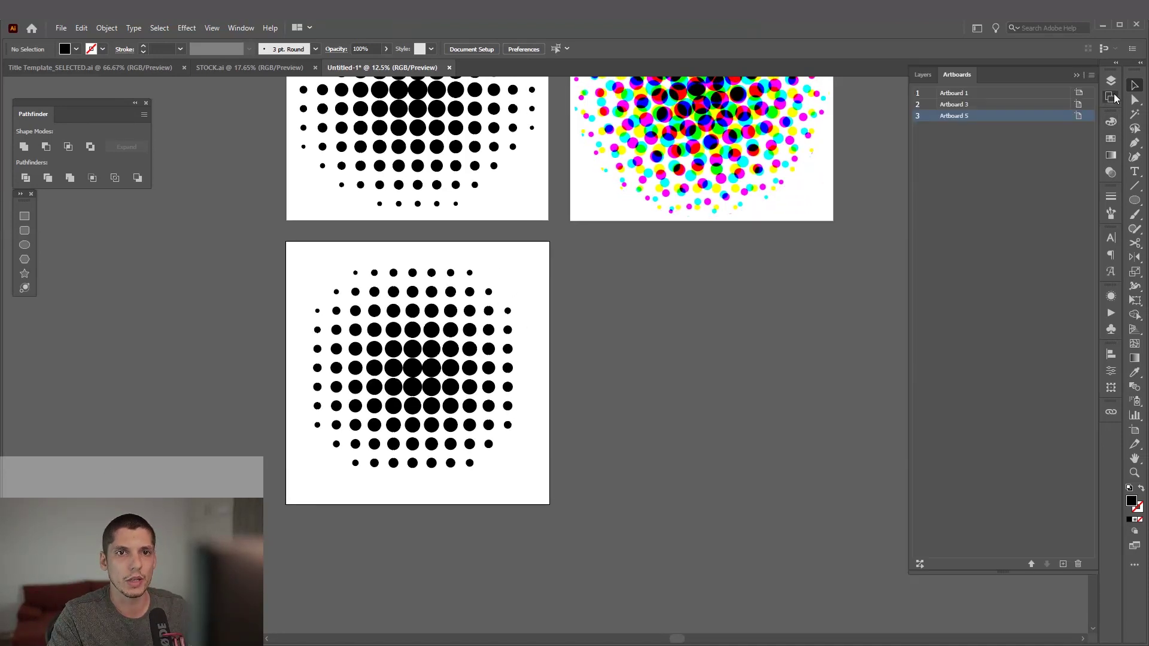
pyautogui.click(1063, 564)
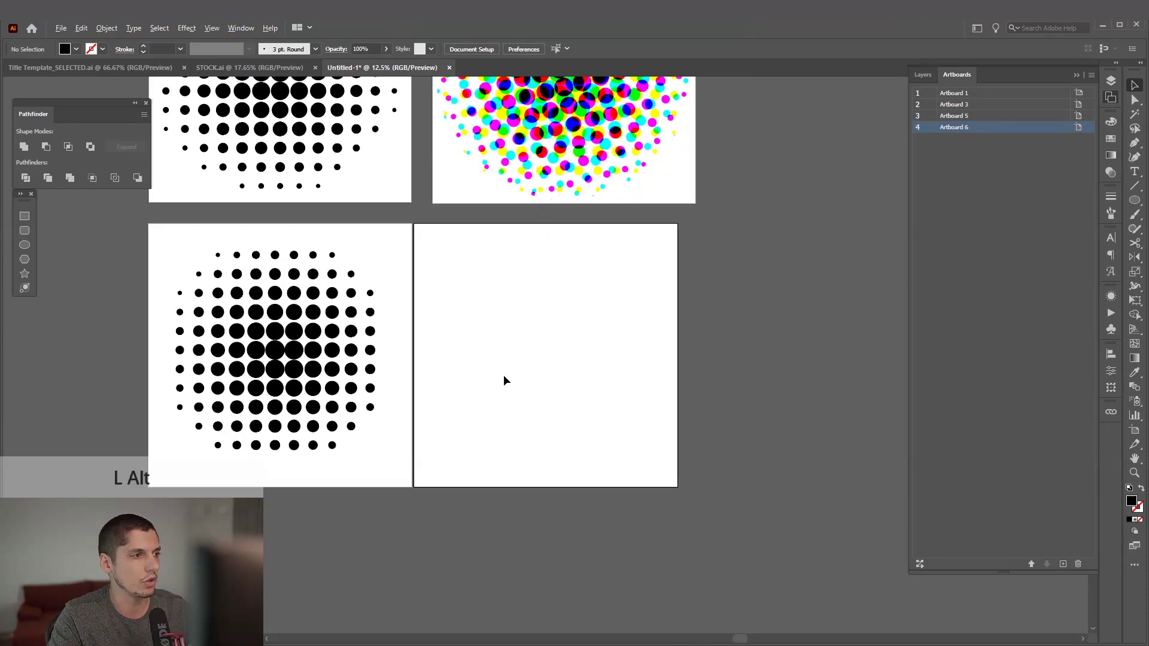
pyautogui.scroll(1, 504, 380)
pyautogui.moveTo(510, 378); pyautogui.dragTo(533, 397)
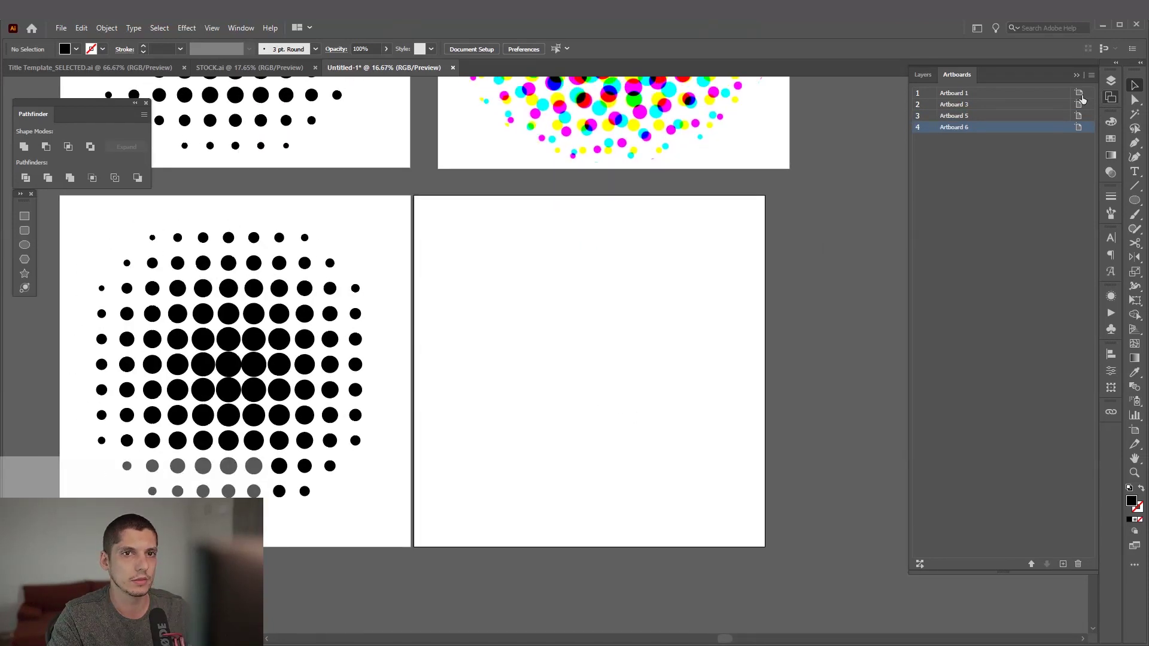
pyautogui.click(1077, 76)
# Draw a 2359 px circle on the new artboard and fill it with a dark-centred radial gradient
pyautogui.click(1135, 198)
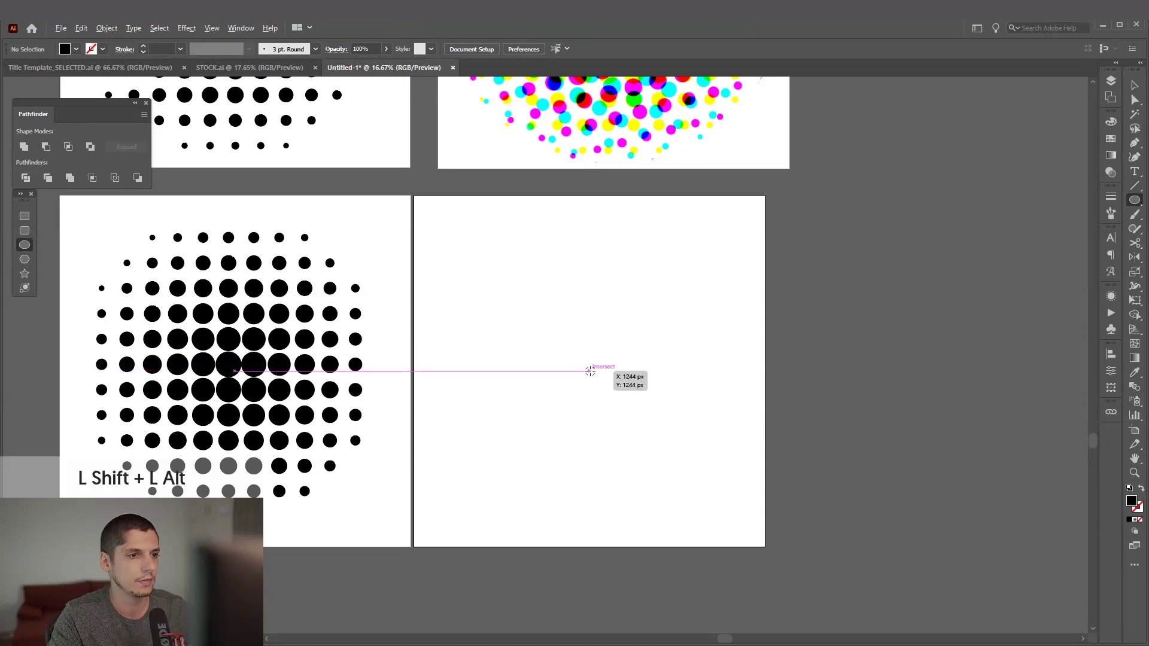
pyautogui.moveTo(589, 371); pyautogui.dragTo(756, 470)
pyautogui.press('v')
pyautogui.click(1110, 155)
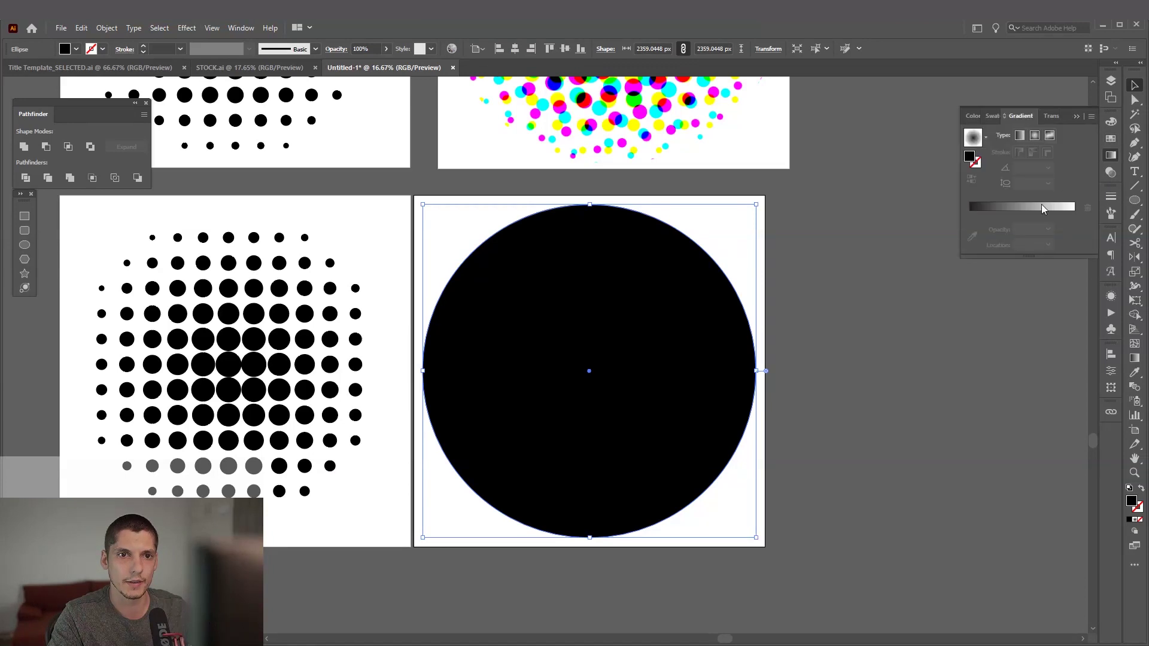
pyautogui.press('.')
pyautogui.click(186, 28)
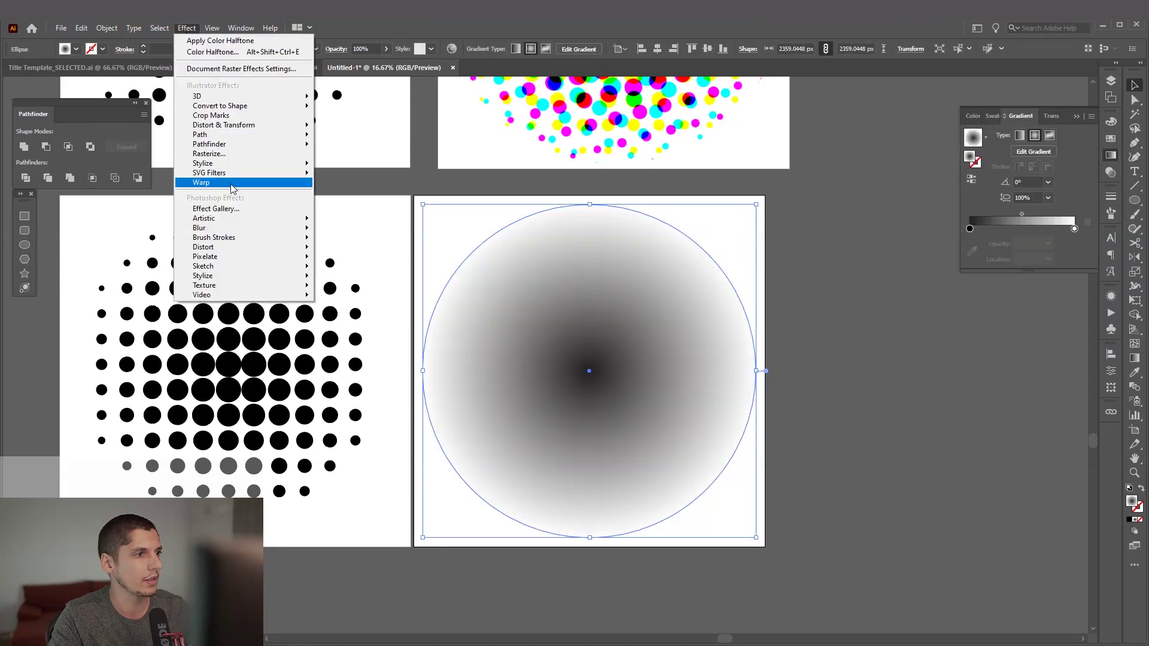
# Apply Color Halftone to the gradient circle with channel angles 120, 150, 90 and 5
pyautogui.moveTo(242, 238)
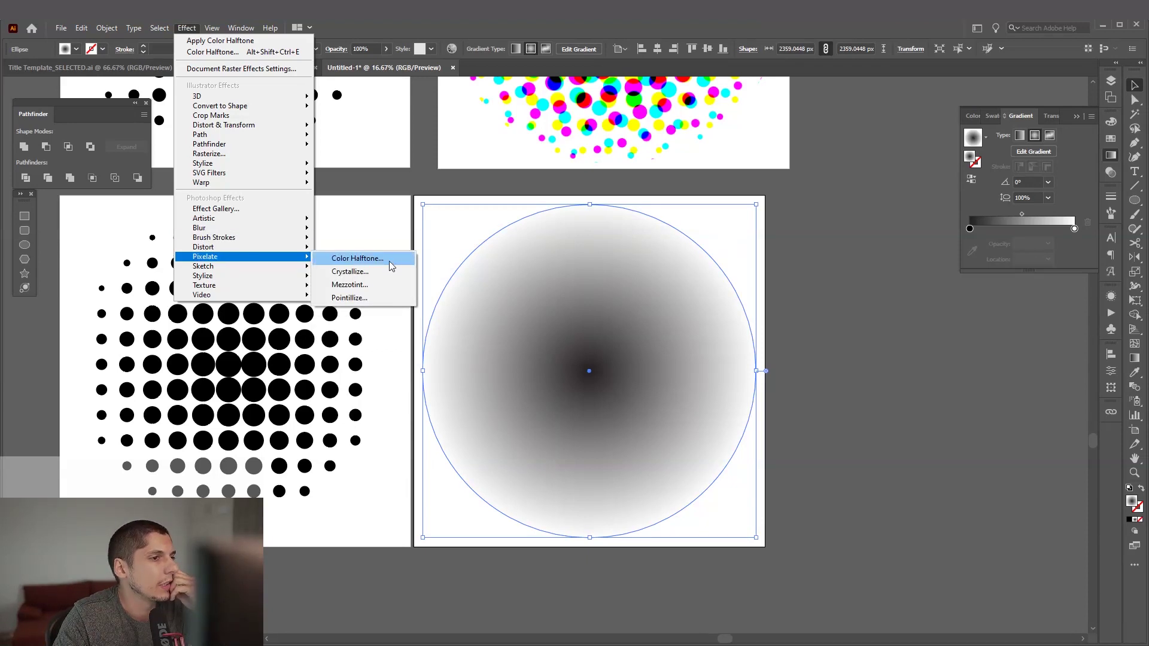
pyautogui.click(357, 259)
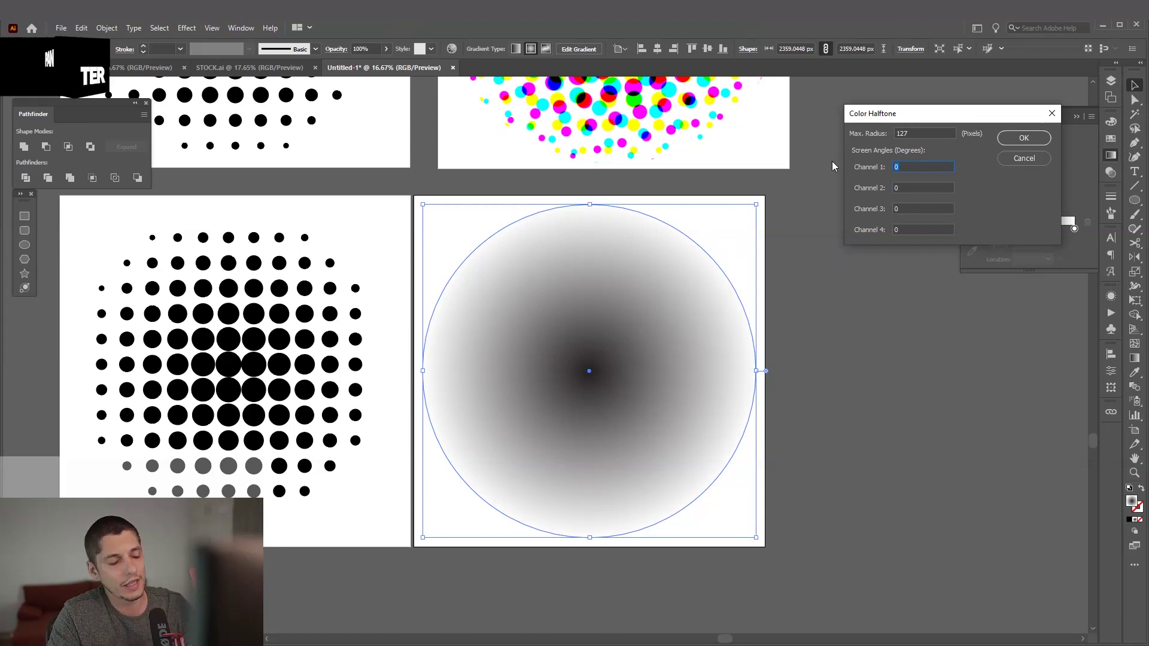
pyautogui.write('12')
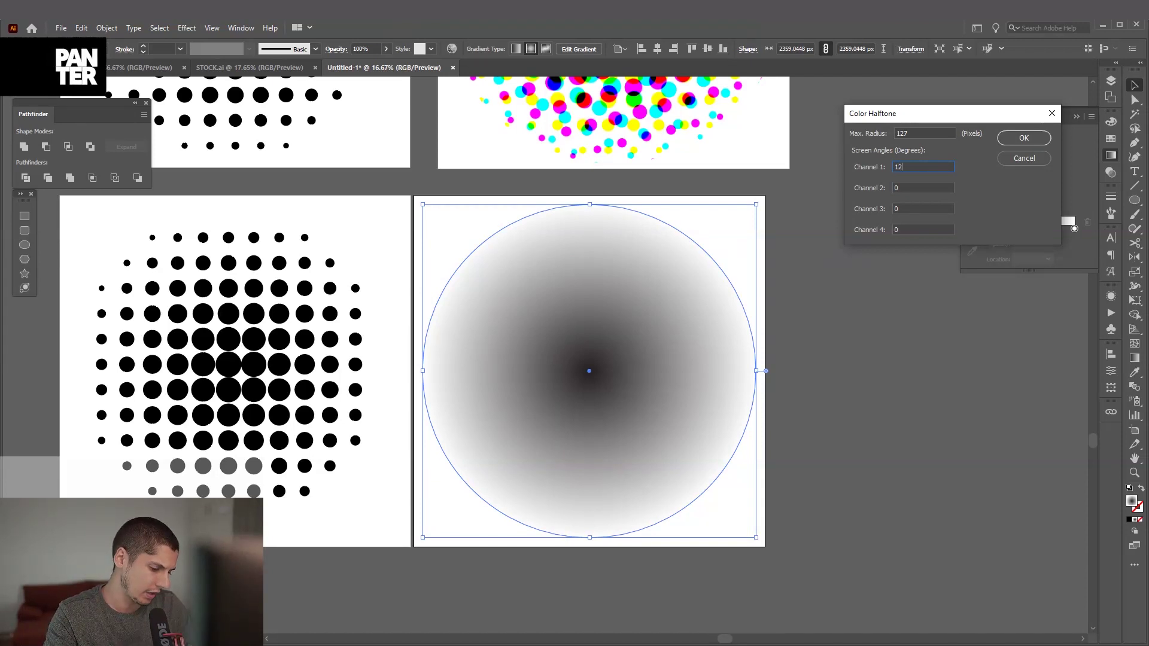
pyautogui.write('0')
pyautogui.press('Tab')
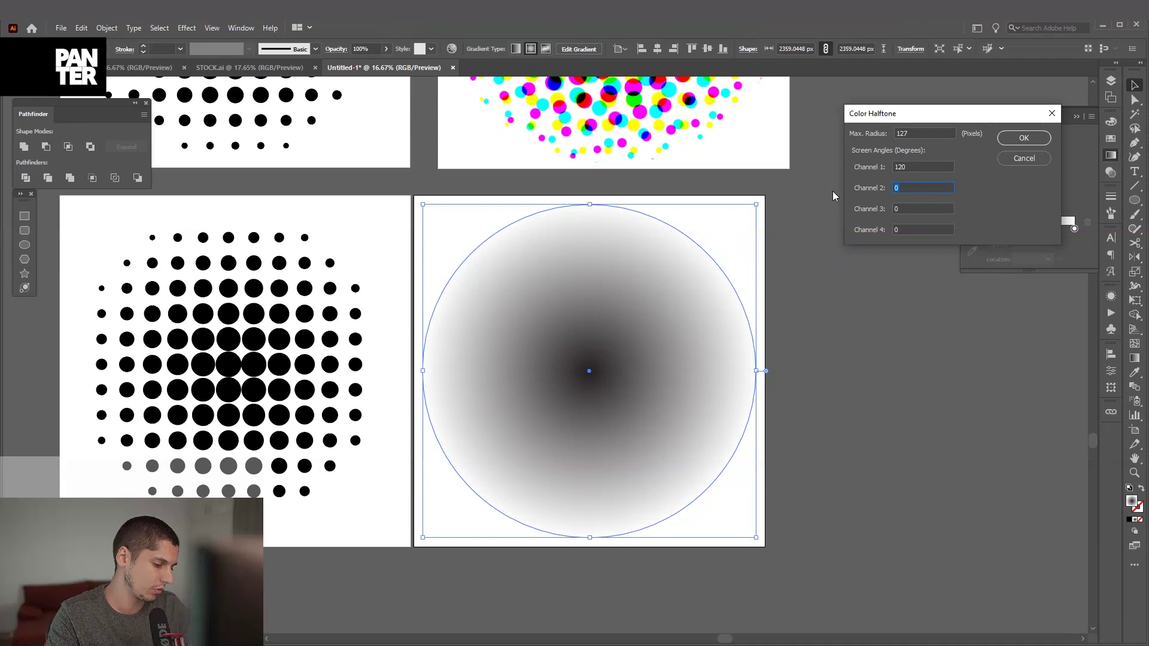
pyautogui.write('15')
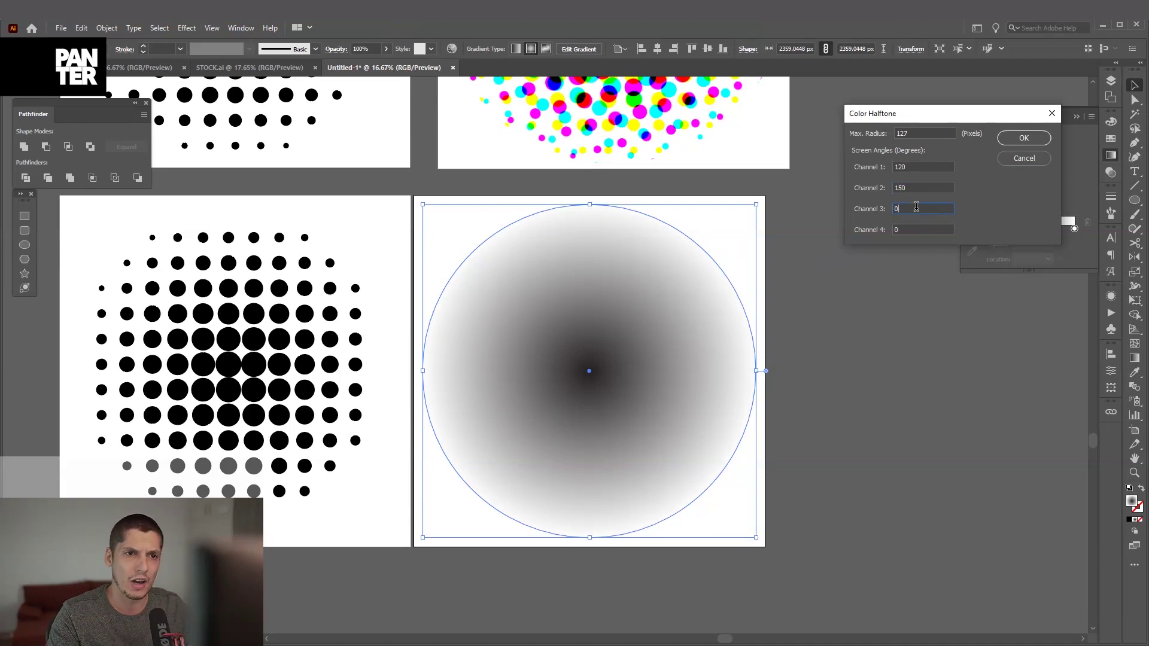
pyautogui.write('90')
pyautogui.press('Tab')
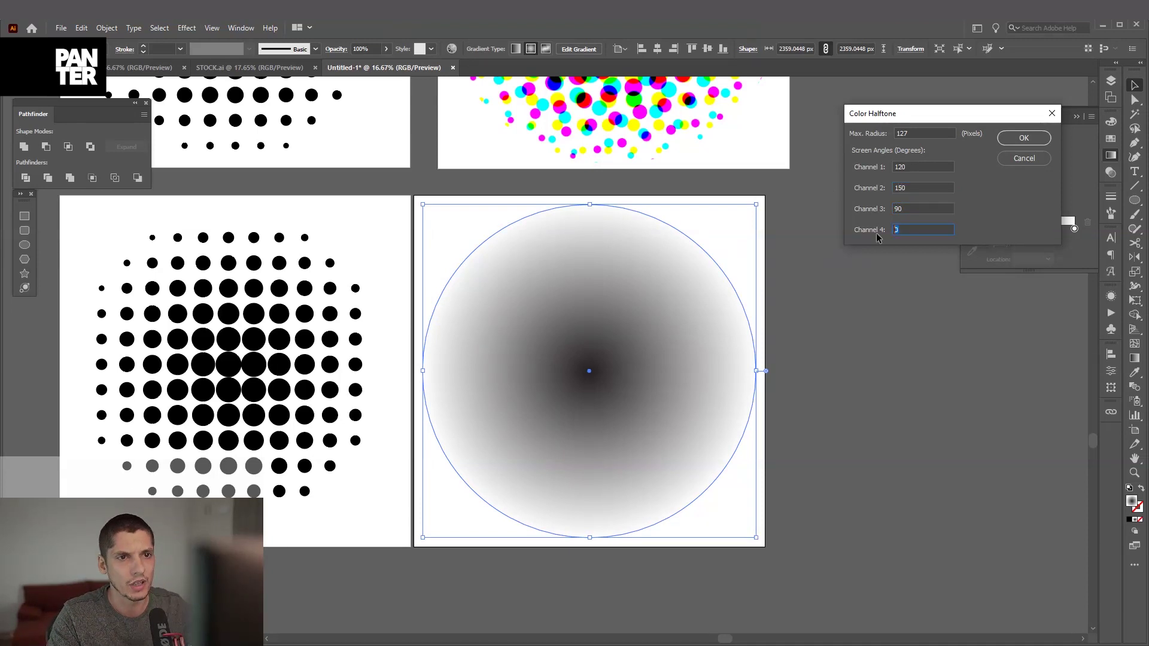
pyautogui.click(1014, 137)
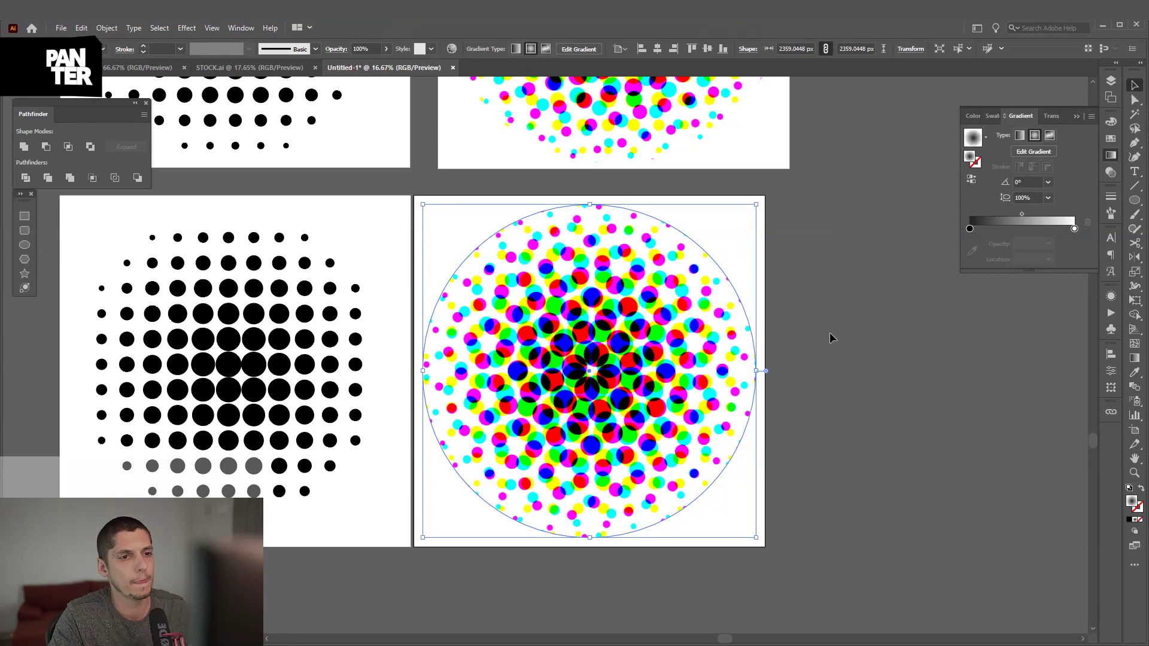
pyautogui.click(828, 334)
pyautogui.moveTo(800, 364); pyautogui.dragTo(779, 323)
pyautogui.scroll(2, 707, 319)
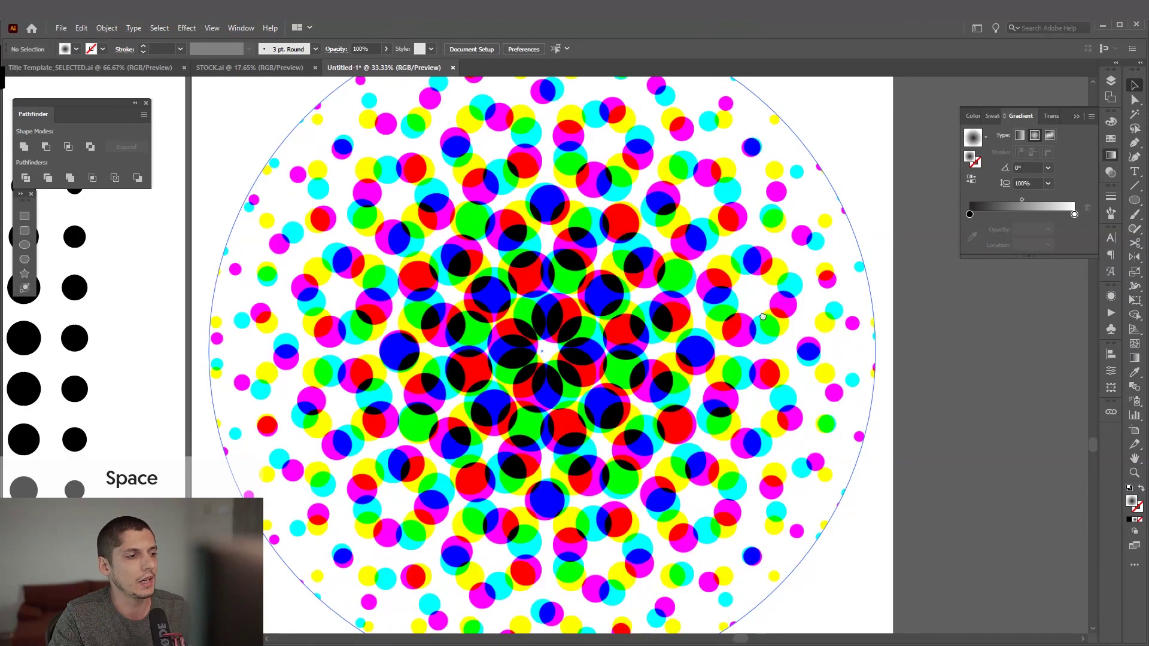
pyautogui.scroll(-1, 810, 317)
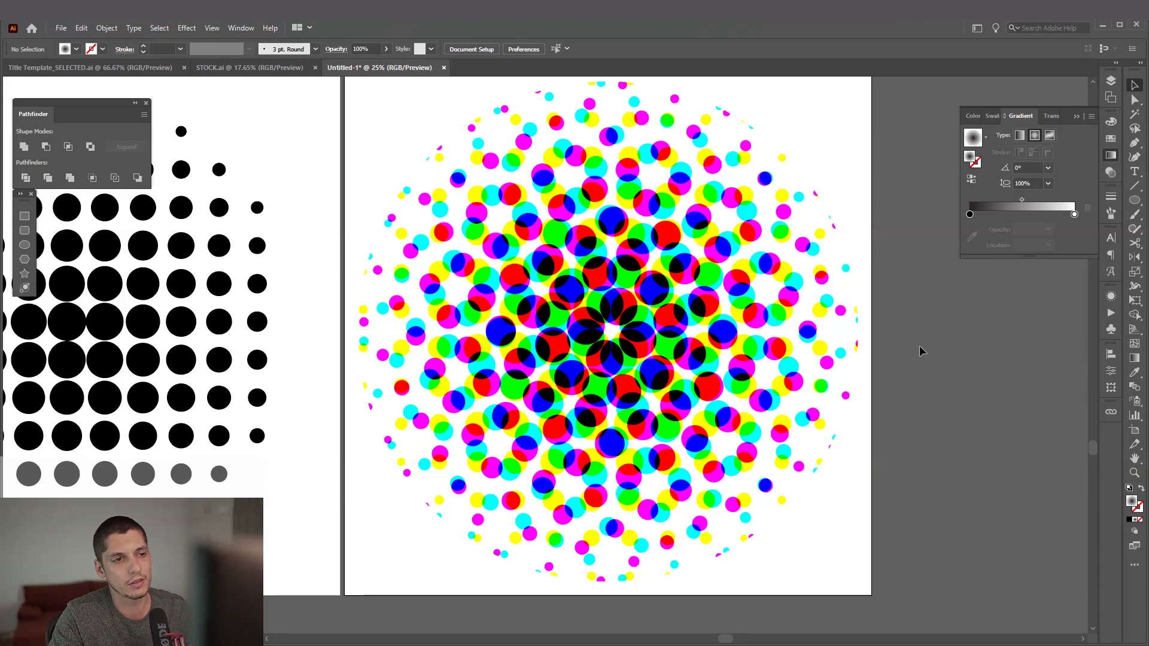
pyautogui.click(1077, 116)
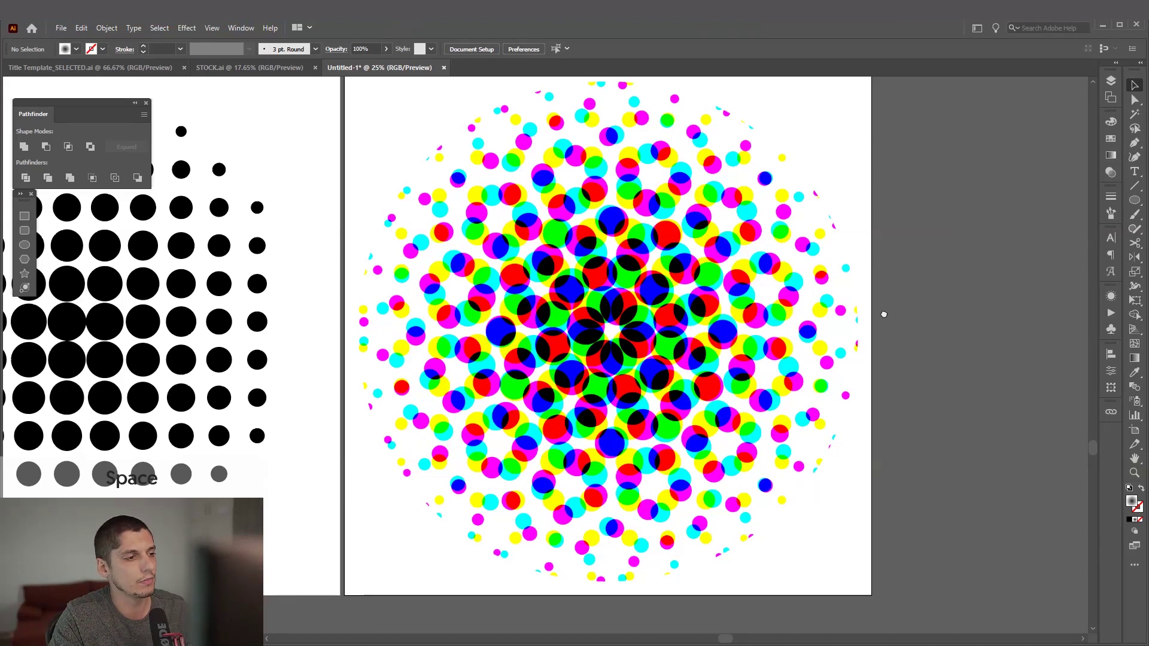
pyautogui.moveTo(885, 290); pyautogui.dragTo(885, 325)
pyautogui.scroll(-1, 886, 359)
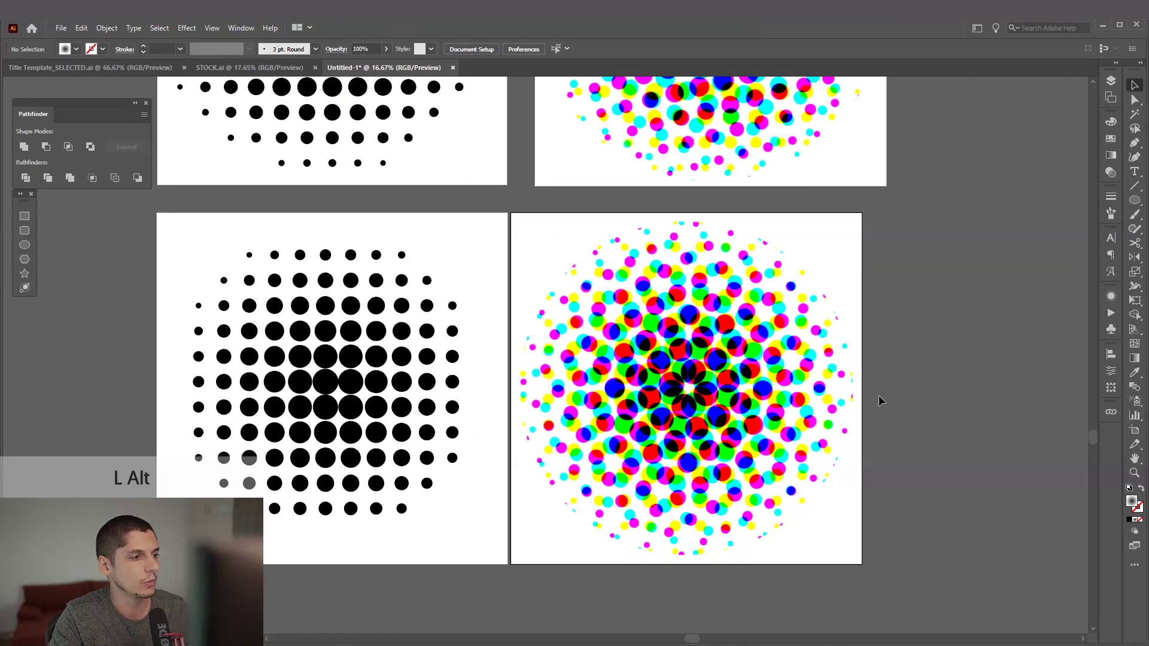
pyautogui.scroll(1, 880, 398)
pyautogui.scroll(-1, 878, 395)
pyautogui.moveTo(879, 395); pyautogui.dragTo(827, 326)
pyautogui.scroll(-1, 936, 374)
pyautogui.scroll(2, 838, 382)
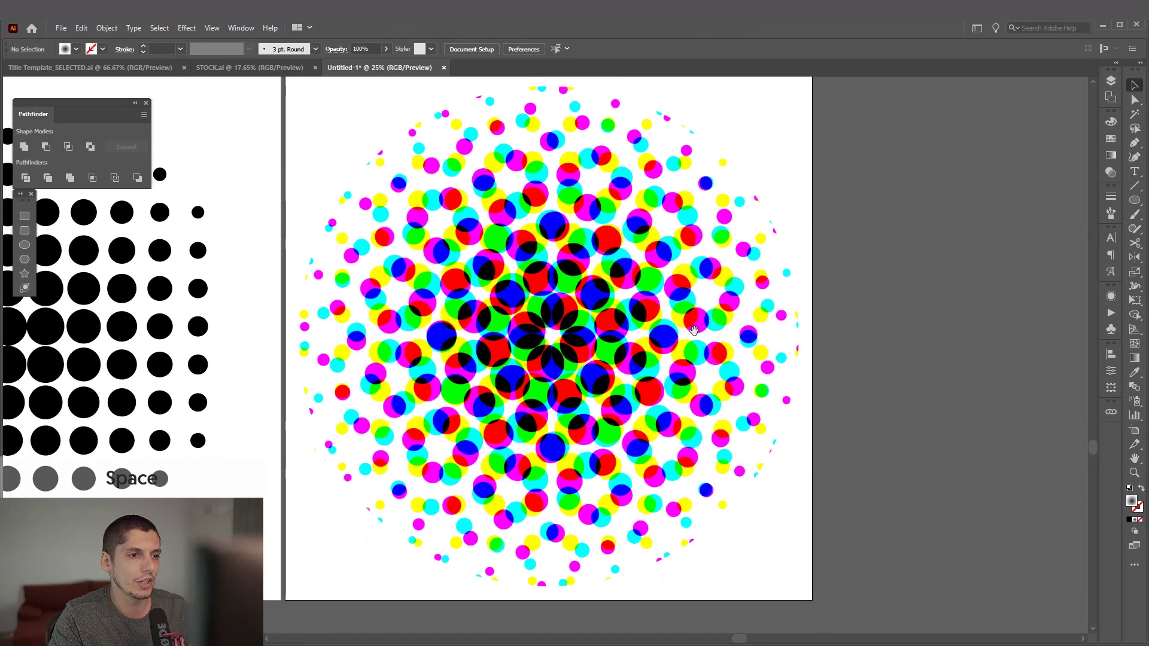
# Select the colour halftone circle and reopen its Color Halftone effect from the Appearance panel
pyautogui.click(636, 320)
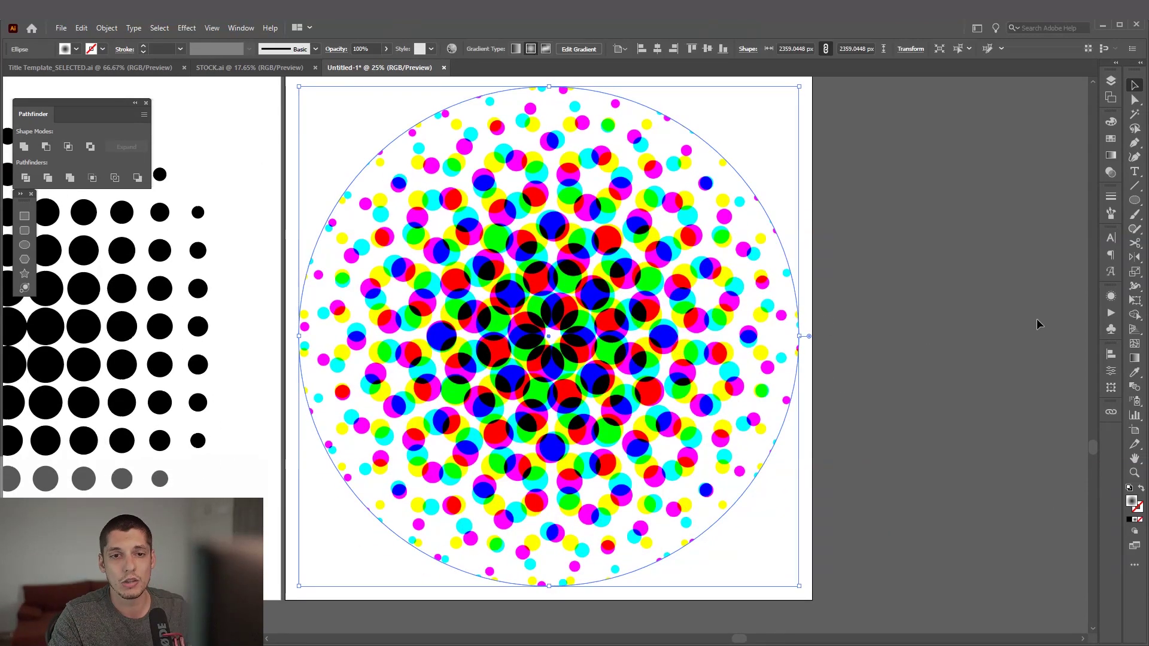
pyautogui.click(1107, 298)
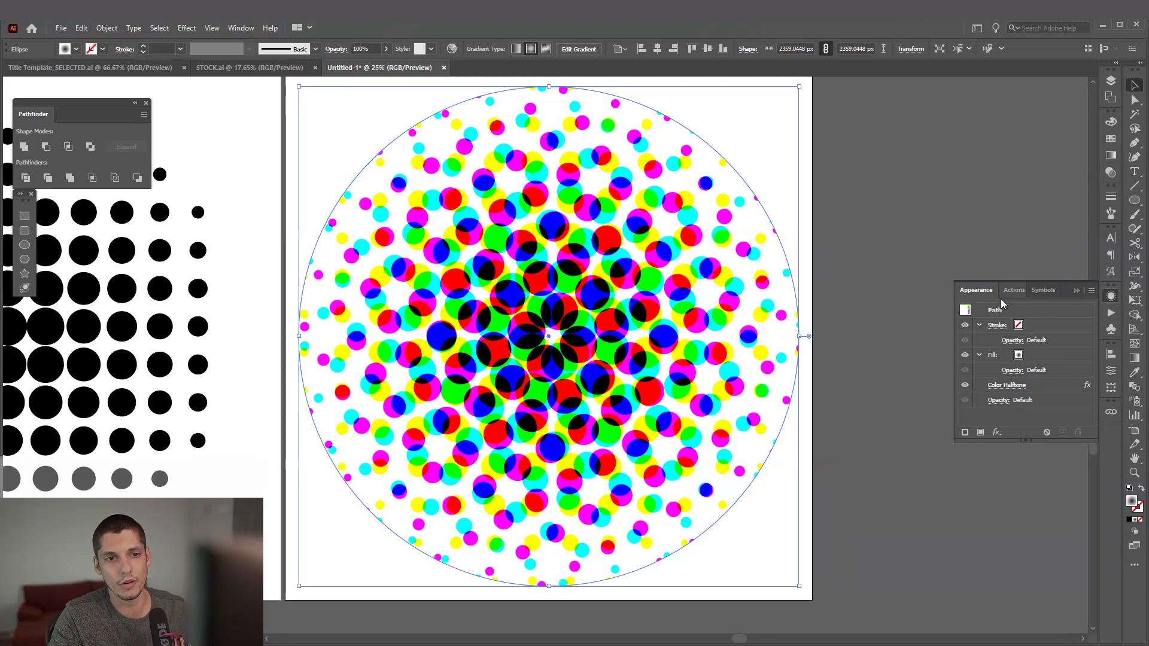
pyautogui.click(232, 30)
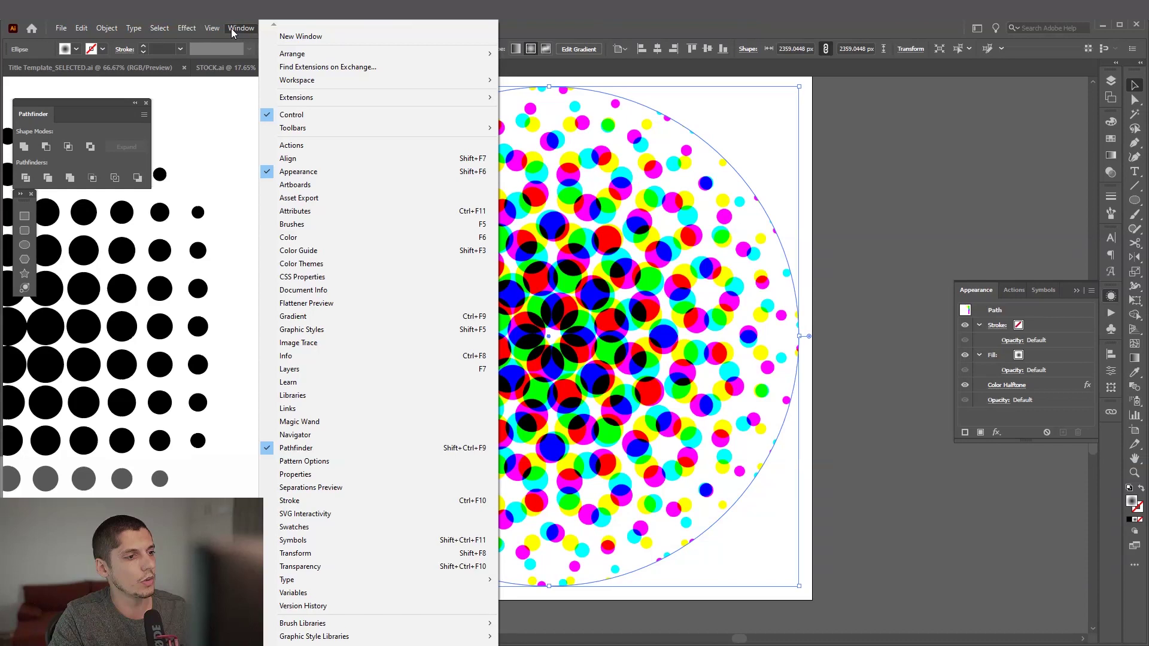
pyautogui.click(298, 172)
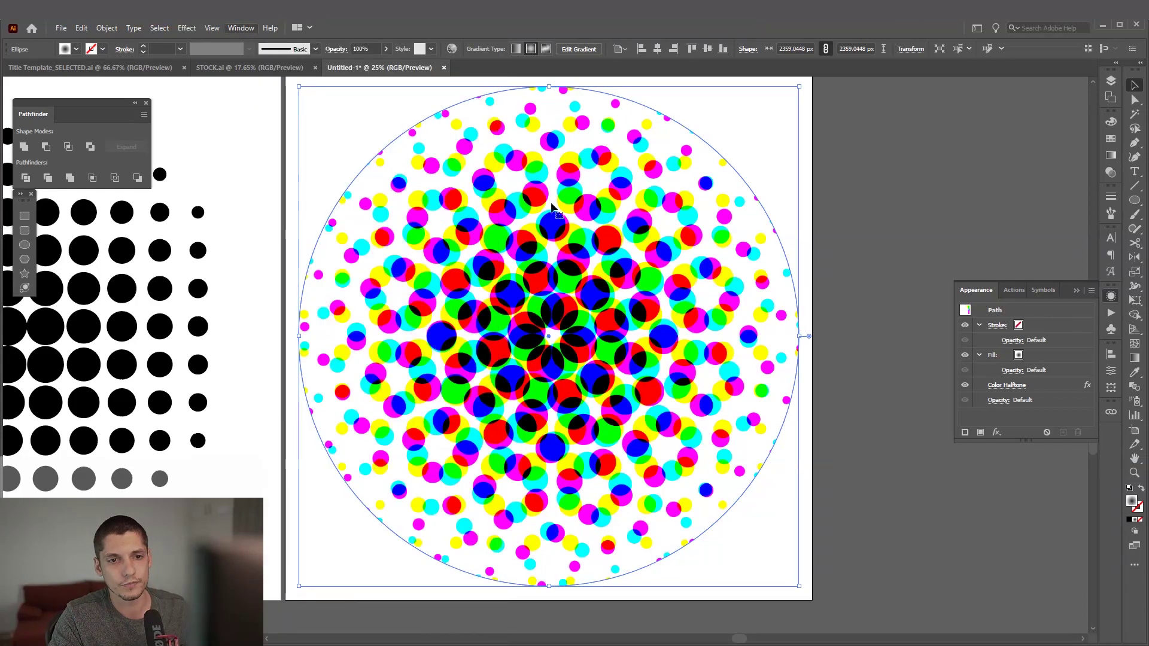
pyautogui.click(1019, 386)
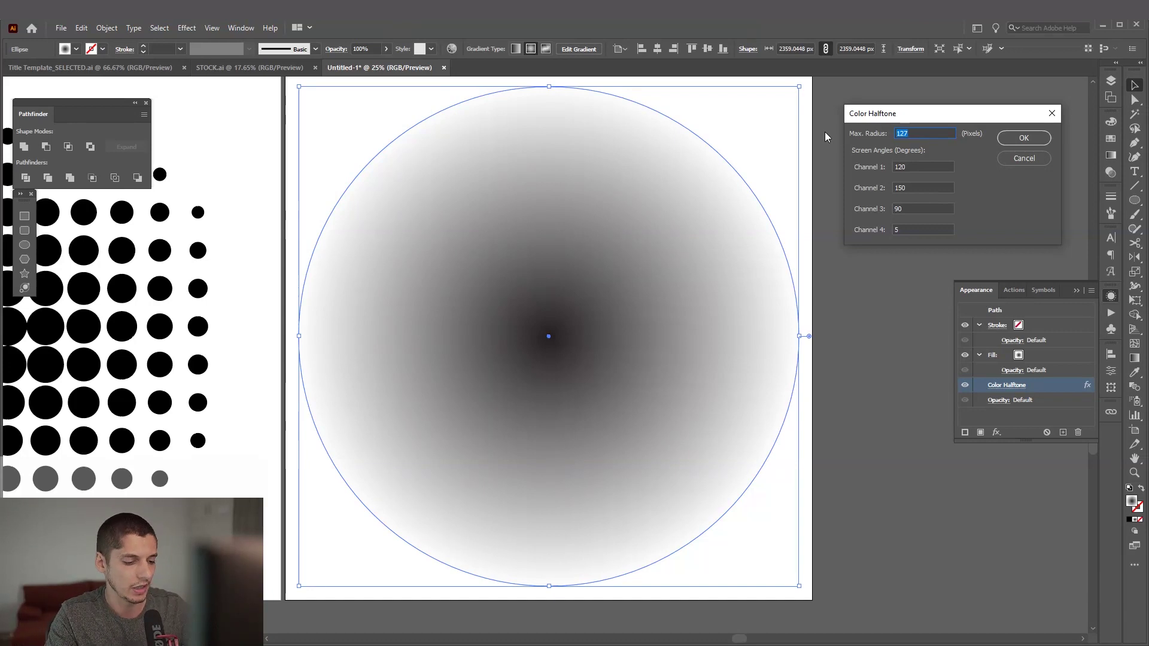
# Set Max. Radius to 70 and every channel angle to 0, then deselect to view the dots
pyautogui.write('1')
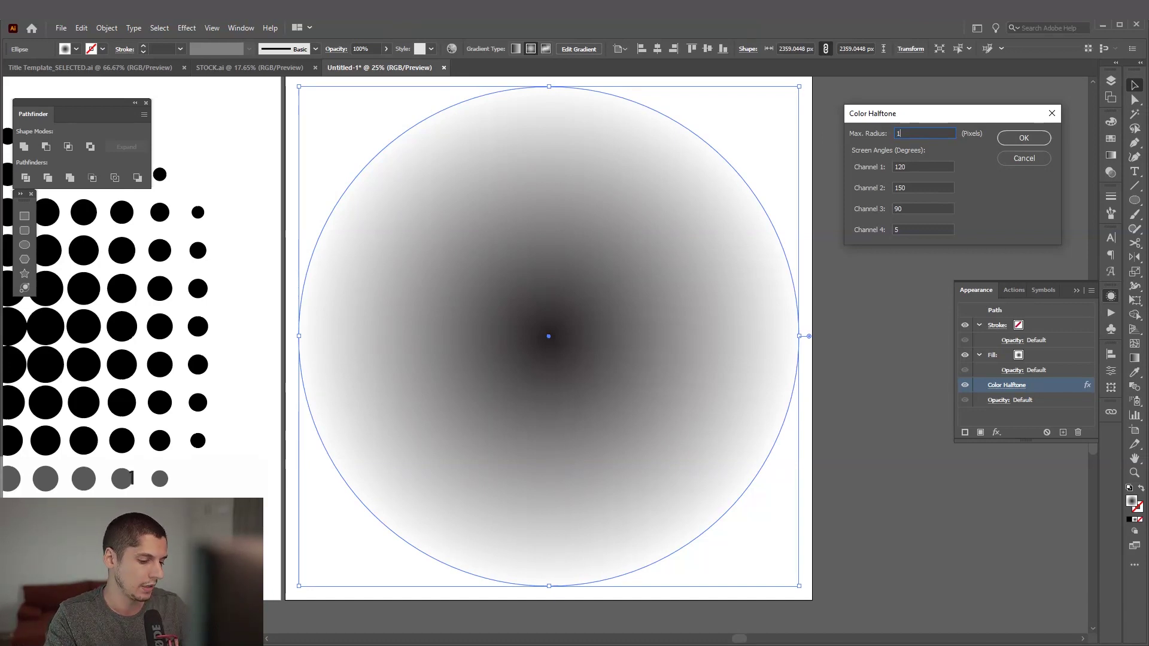
pyautogui.write('20')
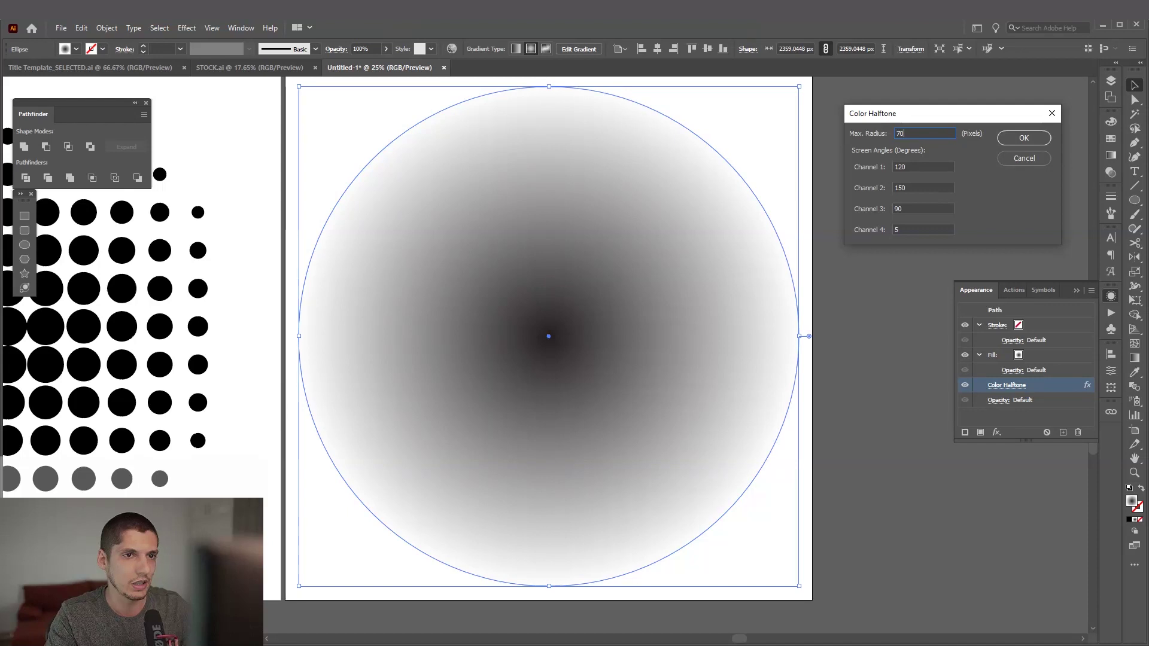
pyautogui.click(918, 169)
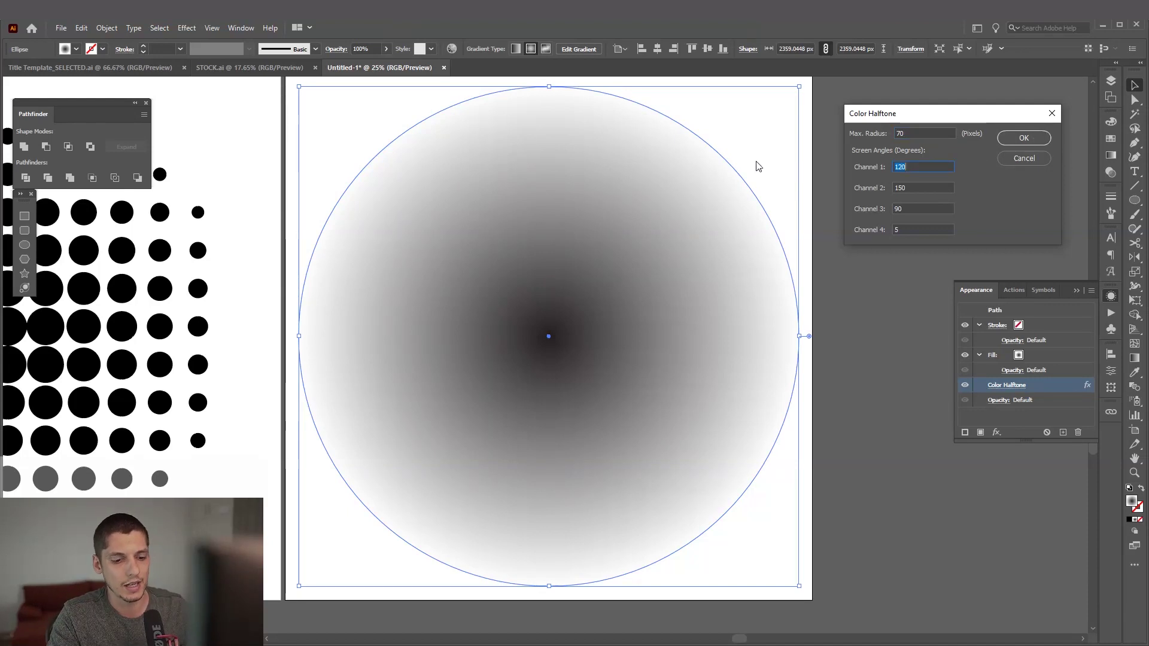
pyautogui.write('00')
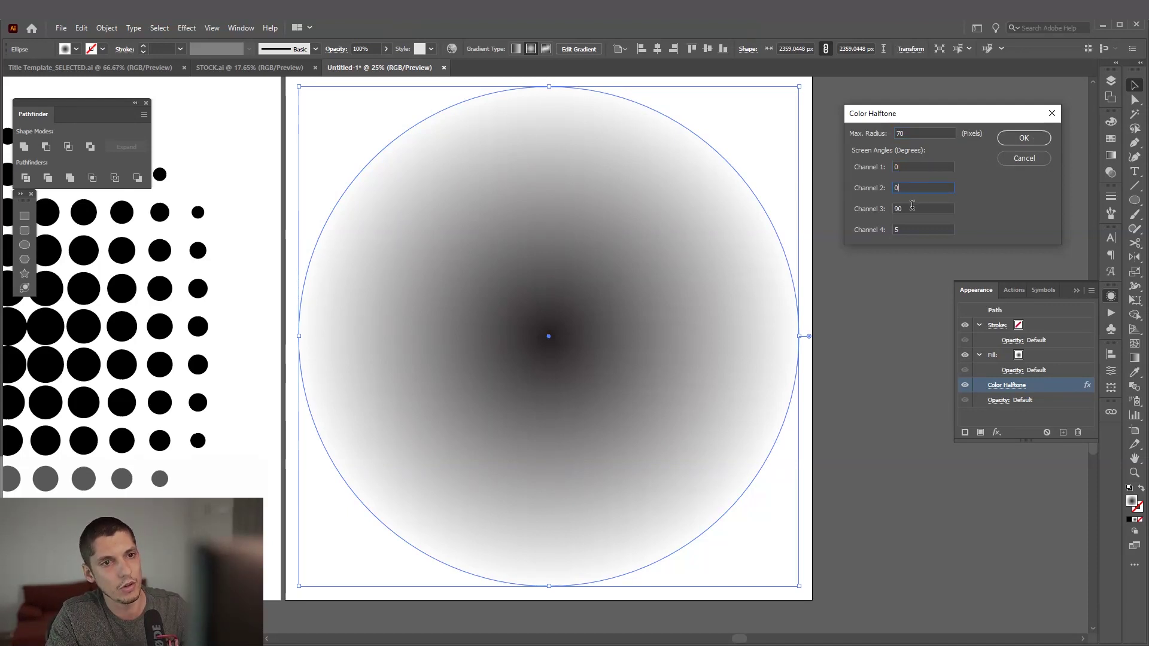
pyautogui.press('Tab')
pyautogui.write('0')
pyautogui.press('Tab')
pyautogui.write('0')
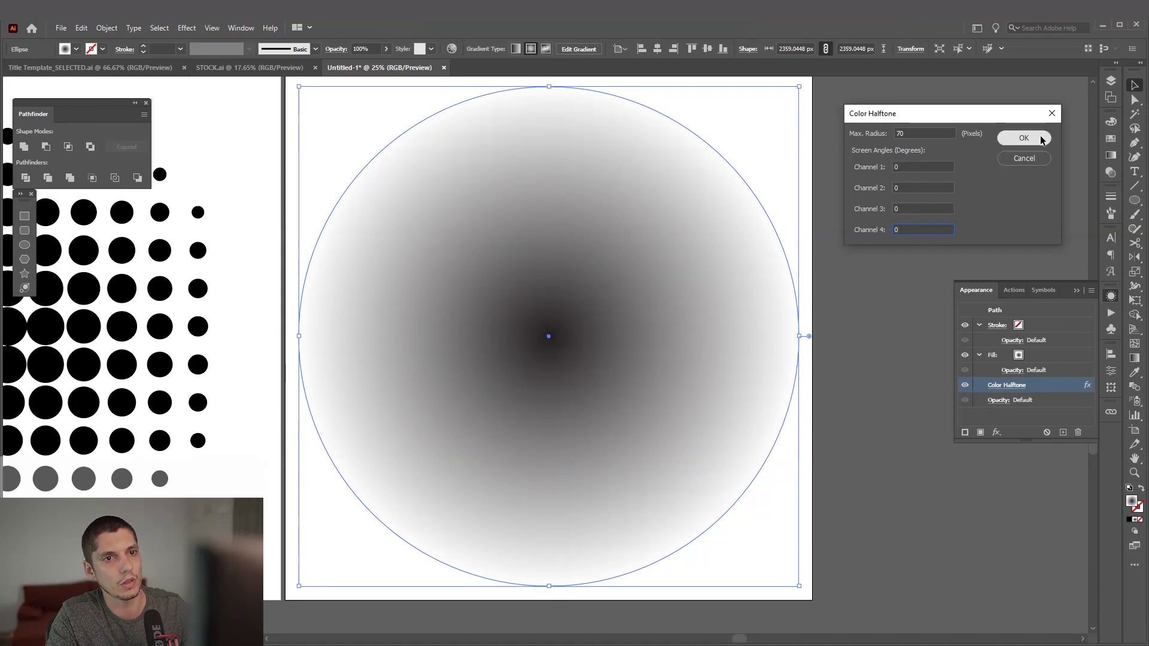
pyautogui.click(1041, 139)
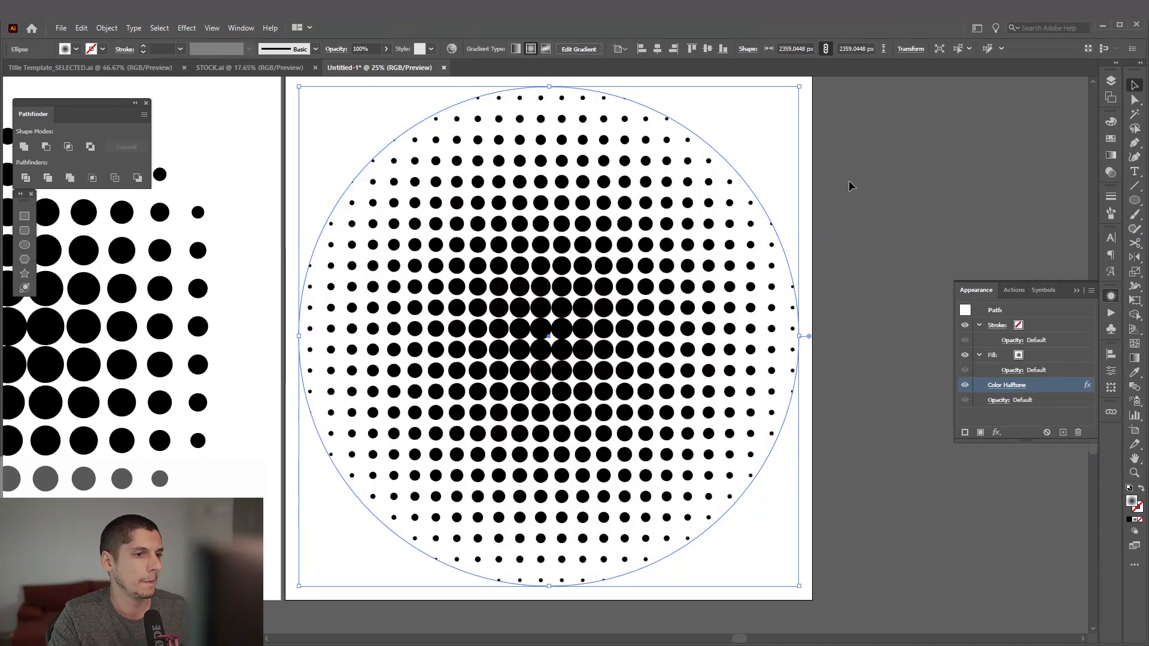
pyautogui.click(849, 181)
pyautogui.moveTo(776, 198); pyautogui.dragTo(868, 199)
pyautogui.scroll(5, 650, 340)
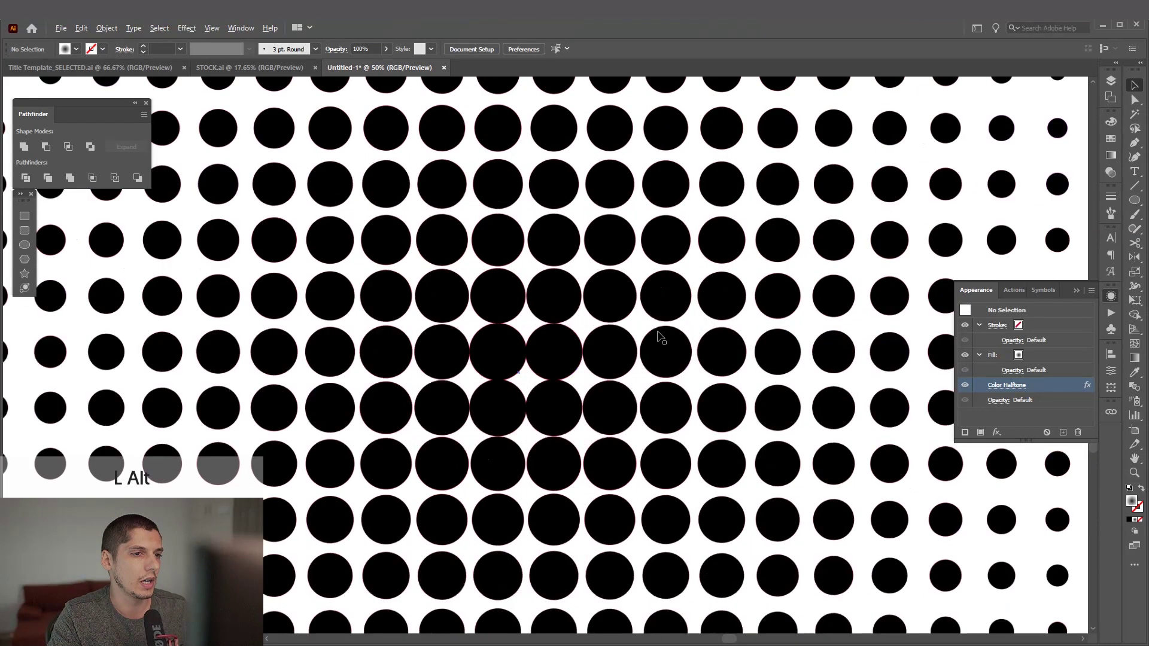
pyautogui.scroll(-5, 649, 339)
pyautogui.scroll(-5, 649, 339)
pyautogui.moveTo(907, 215); pyautogui.dragTo(908, 262)
pyautogui.scroll(-1, 897, 234)
pyautogui.scroll(1, 886, 209)
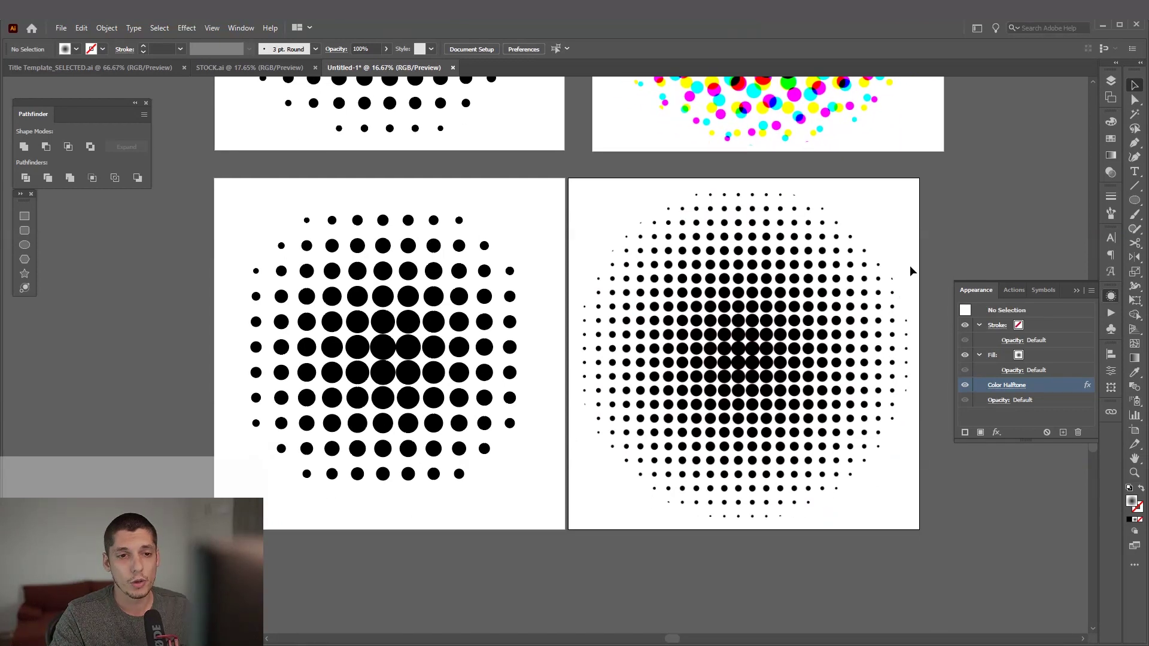